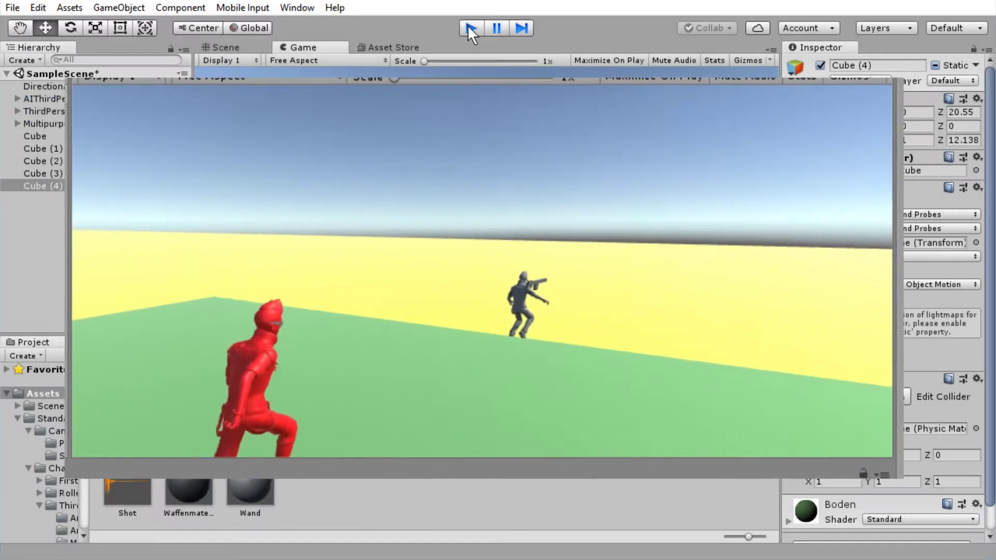
Step: Stop the gameplay preview of the AI runner chasing the player to return to scene editing
left_click(467, 26)
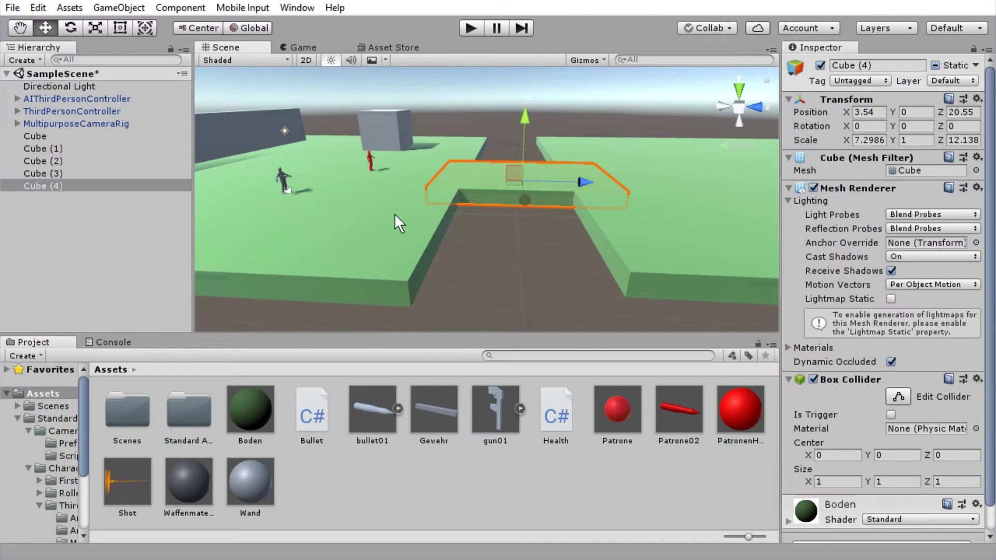
Step: Duplicate the large green platform and move the copy slightly lower, to about Y -0.89
left_click(394, 215)
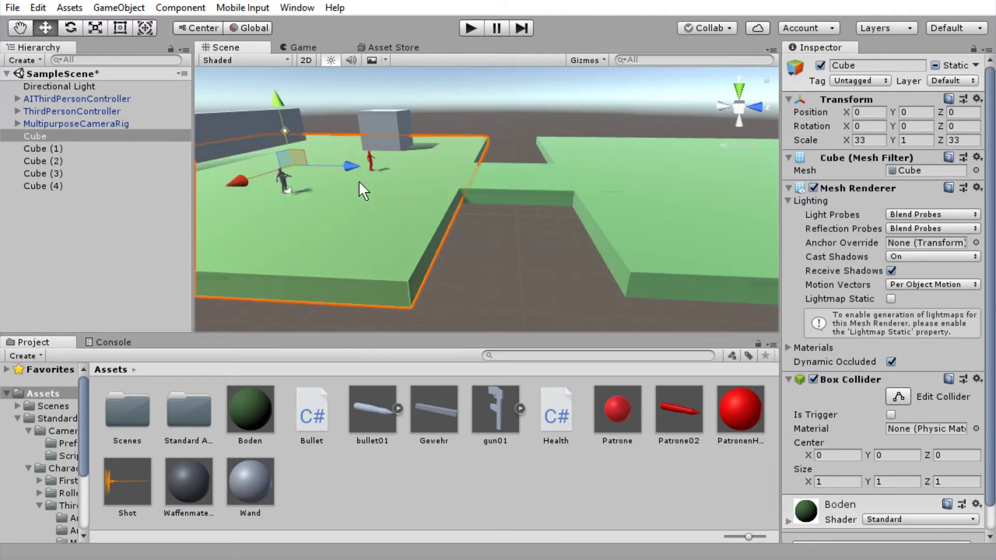
key("ctrl+d")
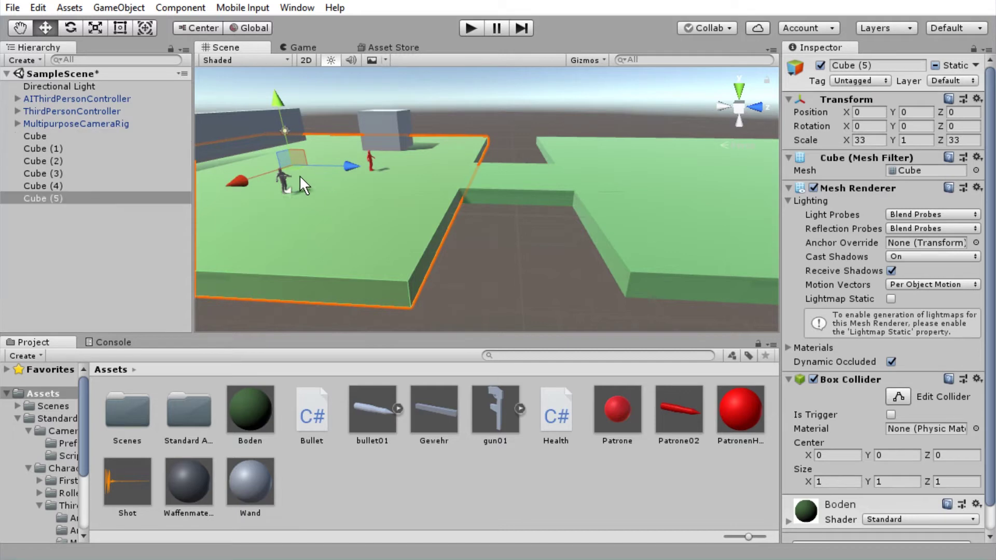
left_click_drag(297, 165, 356, 182)
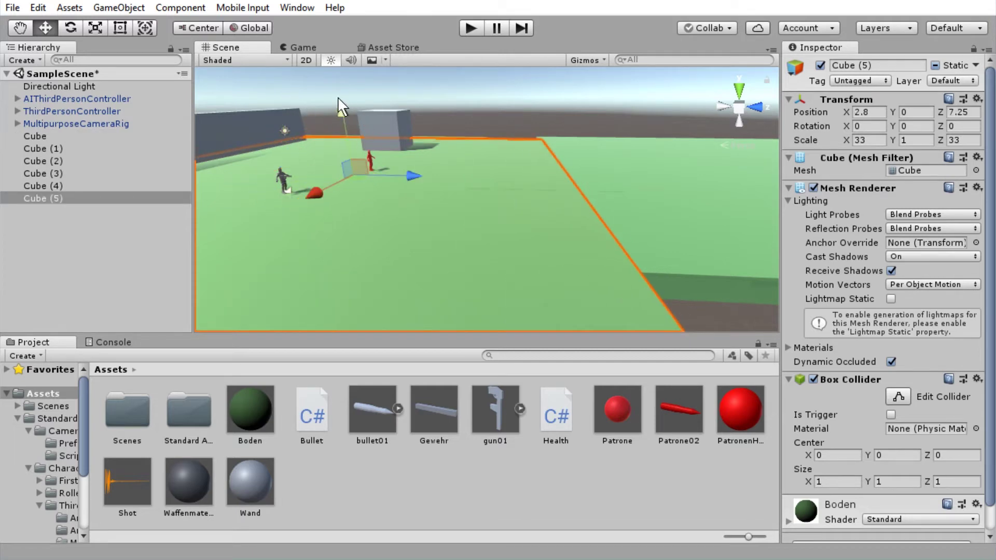
left_click_drag(340, 107, 340, 118)
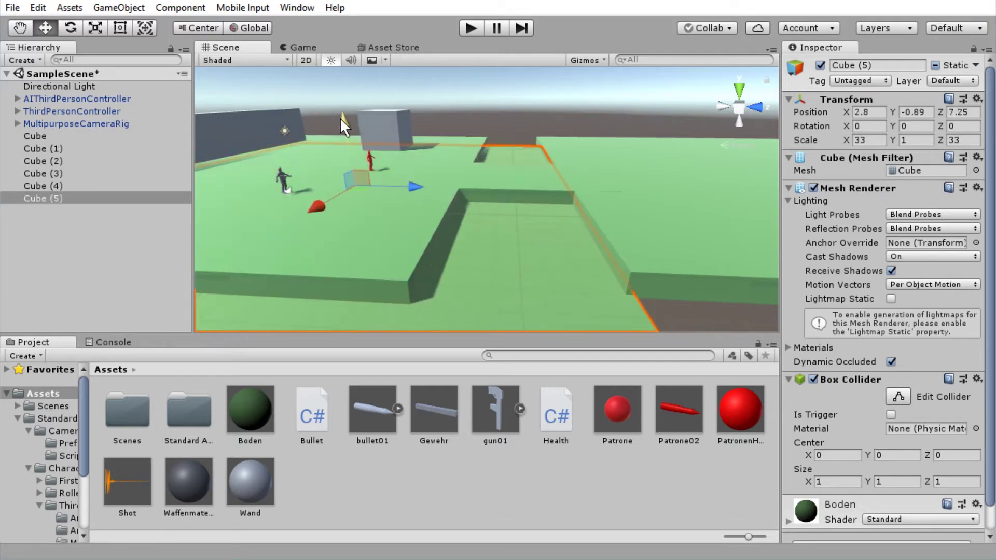
Step: Scale the copy to roughly 122 × 1 × 329 so it spans beneath the whole level
key("e")
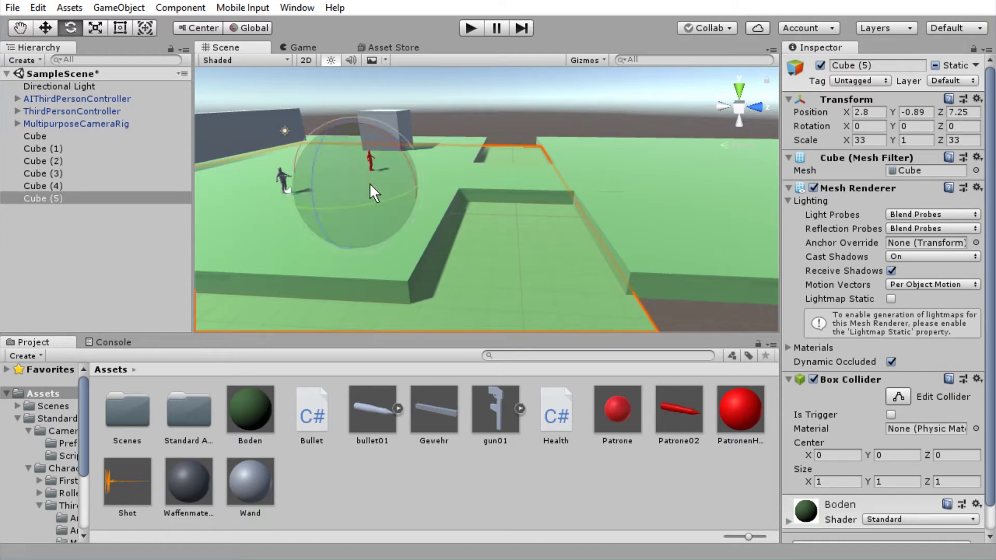
key("r")
left_click_drag(394, 186, 950, 205)
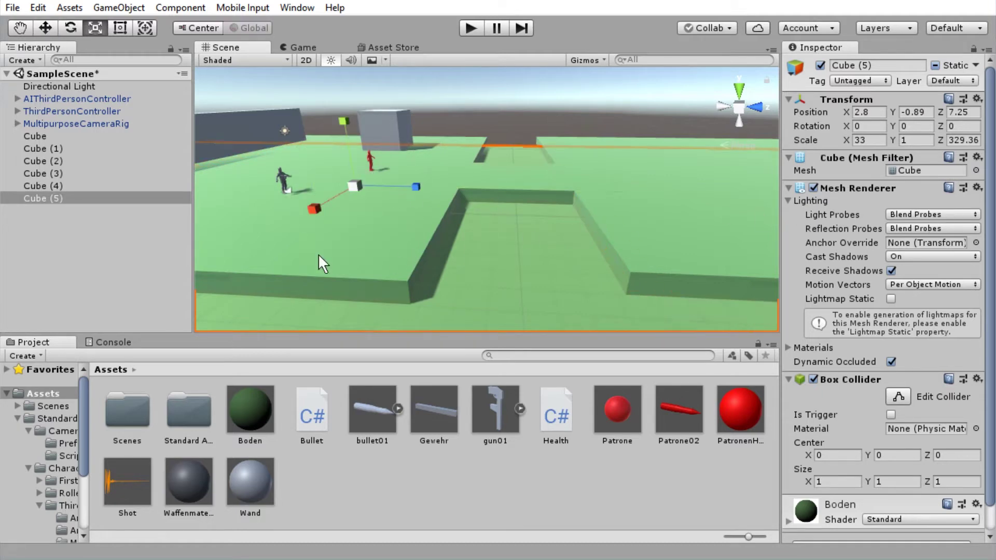
left_click_drag(329, 197, 261, 275)
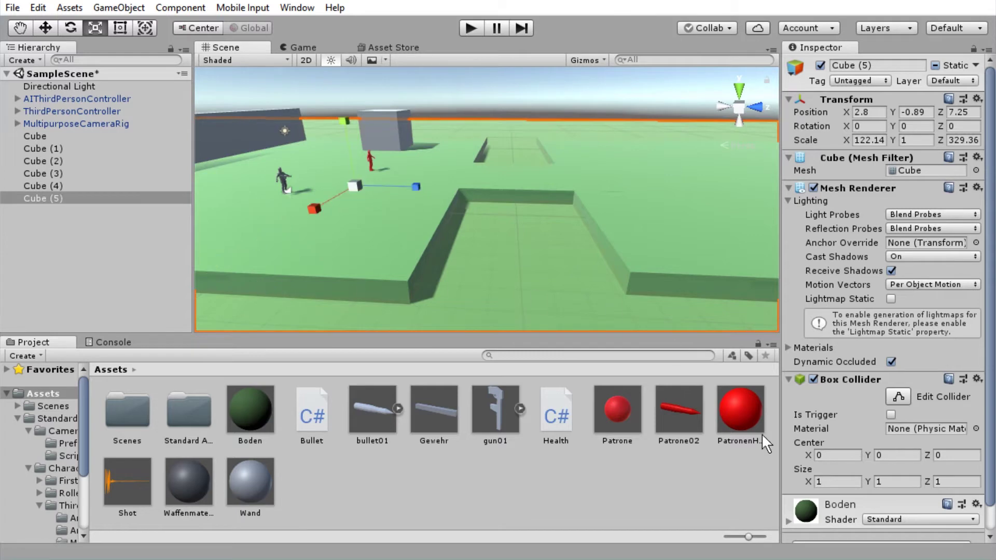
Step: Create a new material named LavaFarbe in Assets and apply it to the big floor
right_click(471, 469)
mouse_move(574, 147)
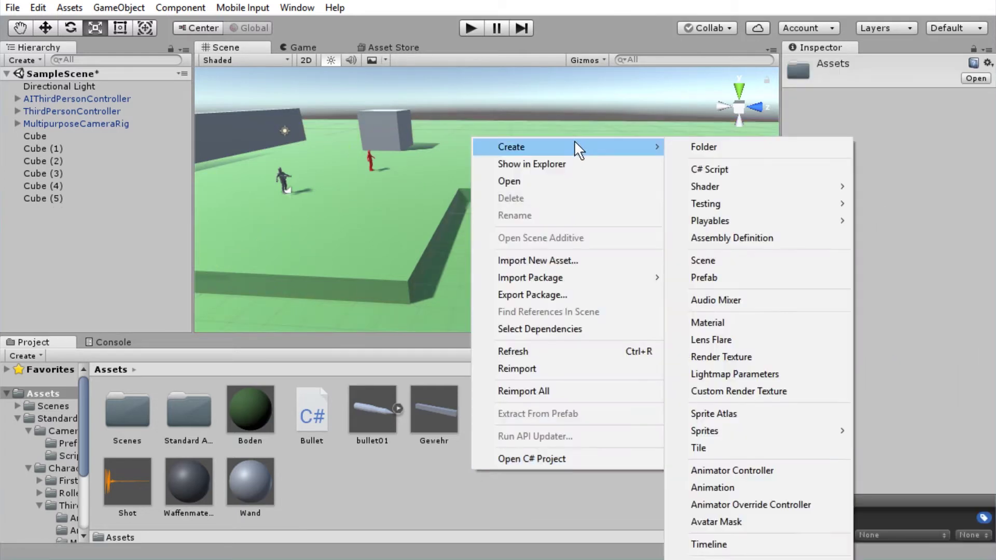
left_click(707, 323)
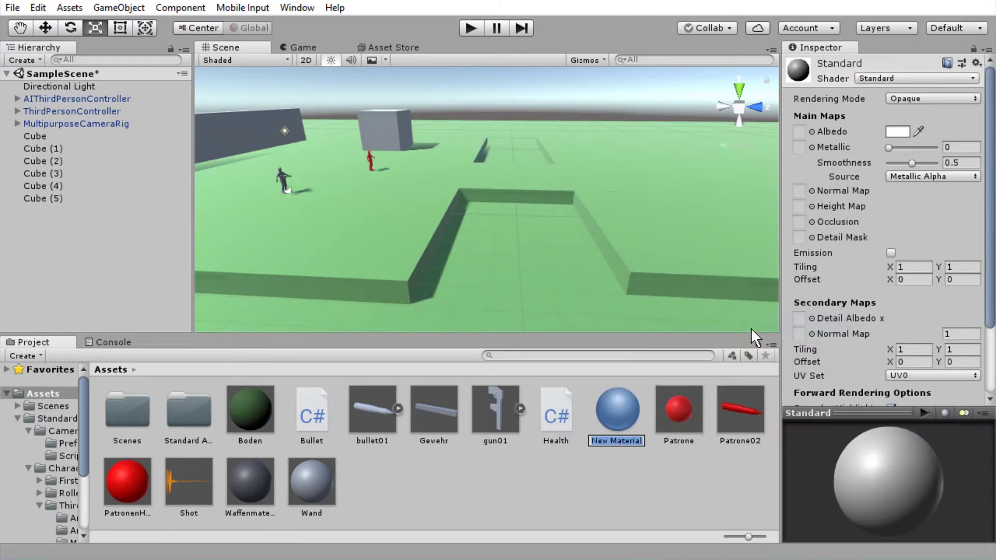
type("L")
type("avaFarbe")
key("Return")
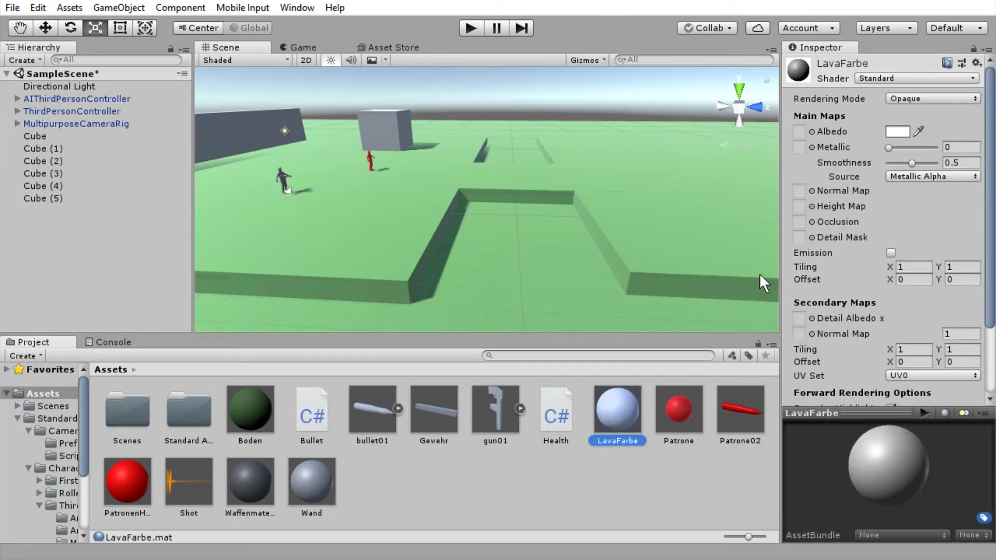
left_click_drag(616, 445, 547, 305)
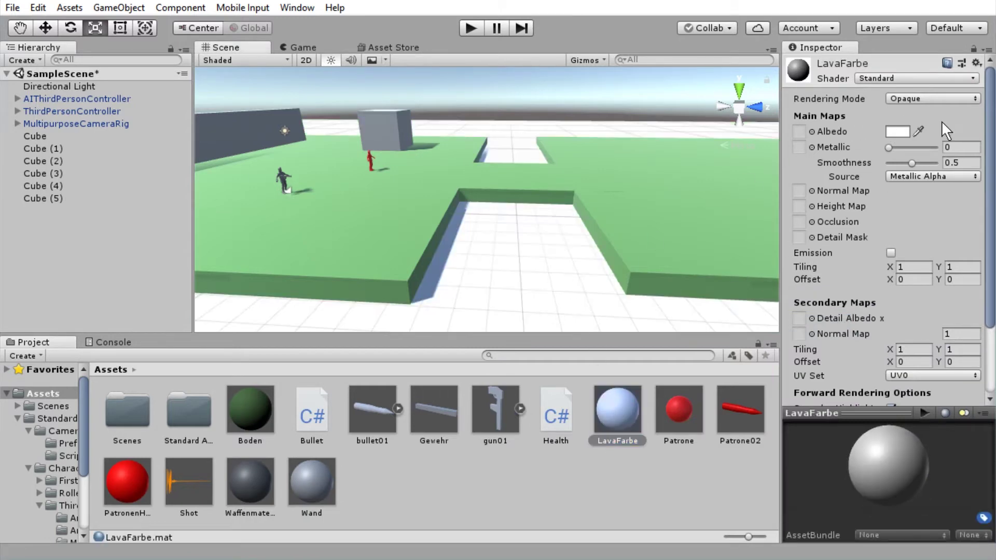
Step: Give LavaFarbe an orange albedo and enable emission with light orange glow colour BF7534
left_click(897, 131)
left_click_drag(789, 248, 789, 238)
left_click(808, 167)
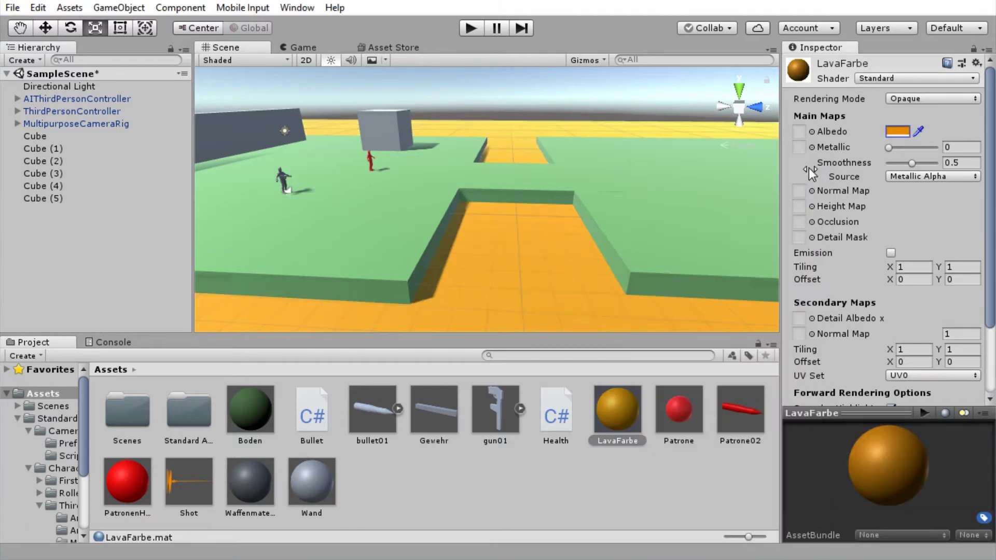
left_click_drag(991, 223, 991, 247)
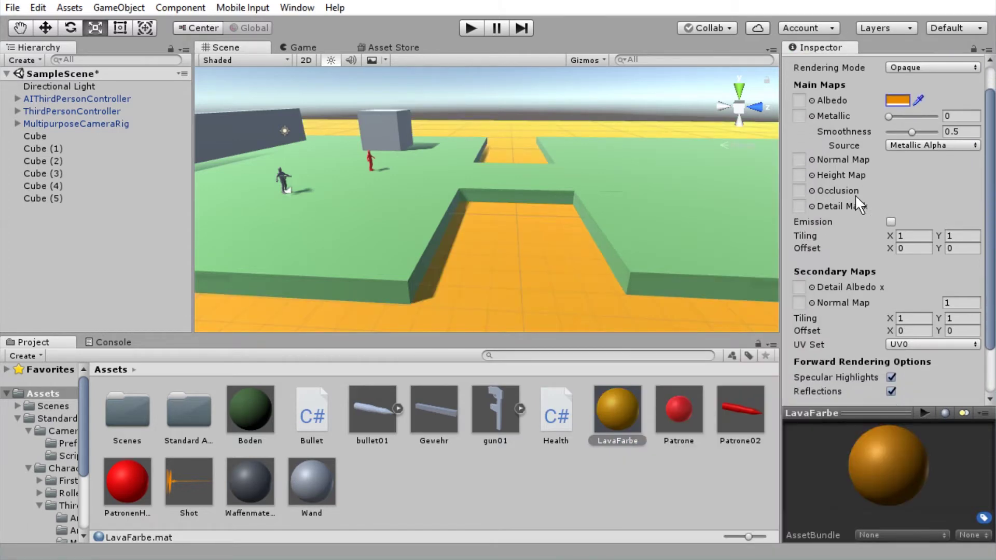
left_click(891, 222)
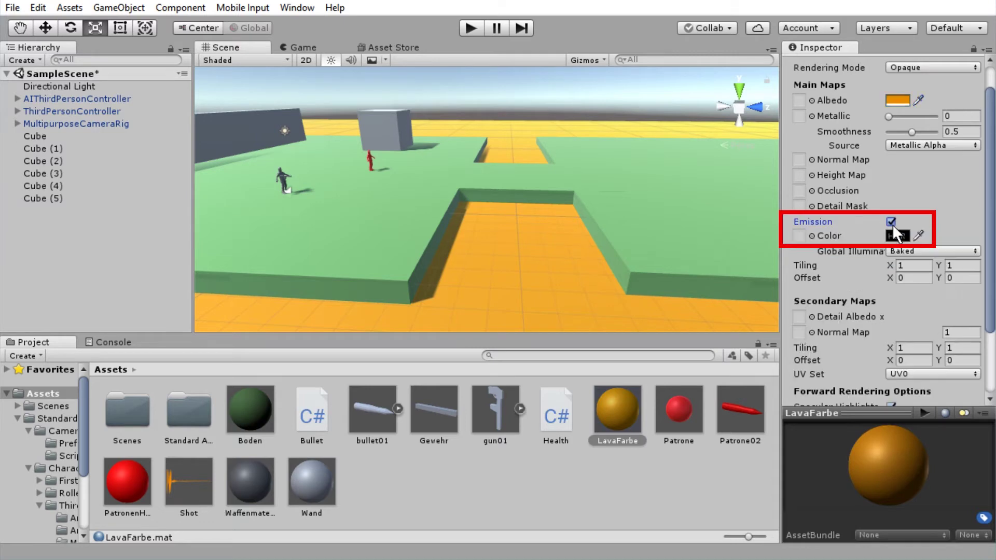
left_click(895, 236)
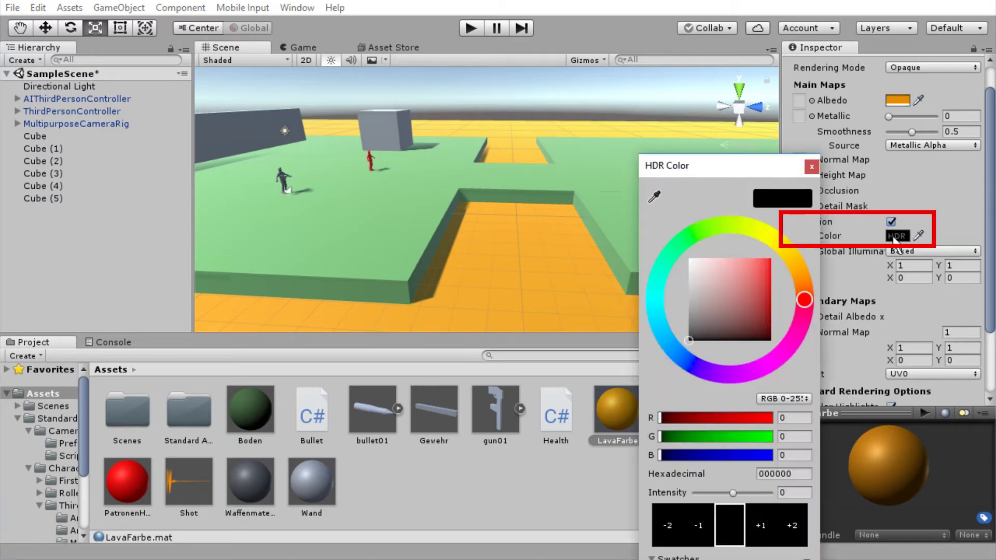
left_click(789, 268)
left_click_drag(767, 262, 748, 279)
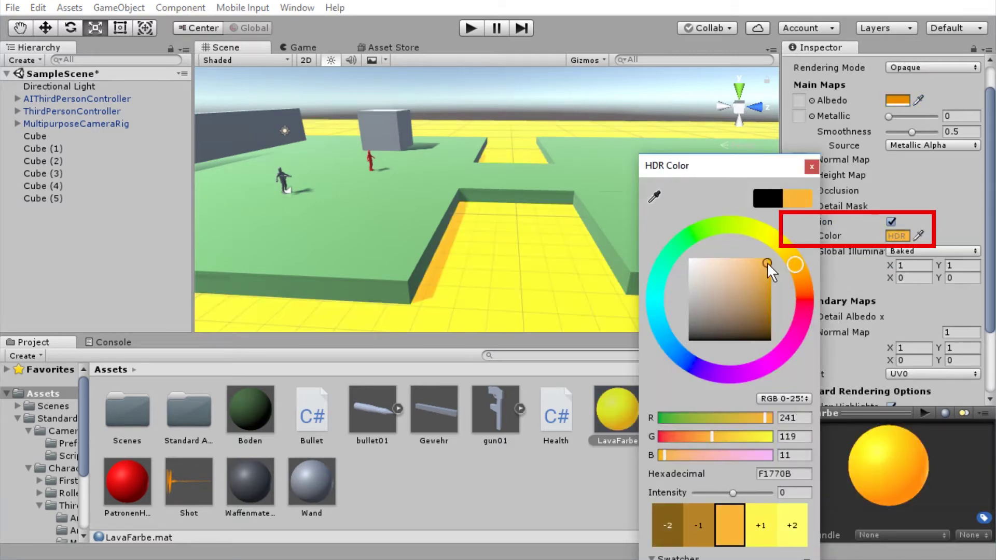
left_click(810, 167)
left_click(518, 256)
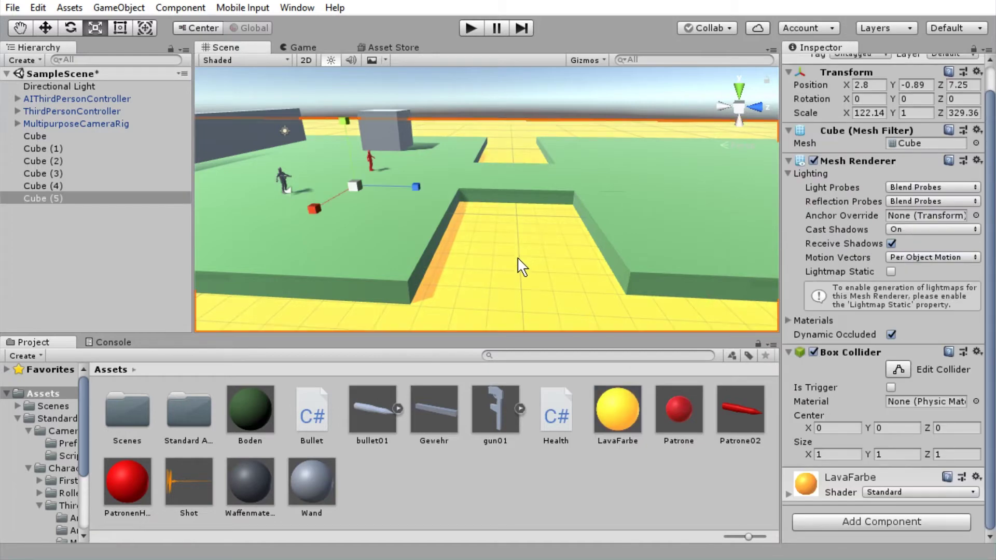
Step: Rename the floor object Cube (5) to Lava
mouse_move(480, 218)
left_mouse_down("alt")
mouse_move(319, 200)
mouse_move(248, 205)
left_mouse_up("alt")
left_click(76, 194)
key("F2")
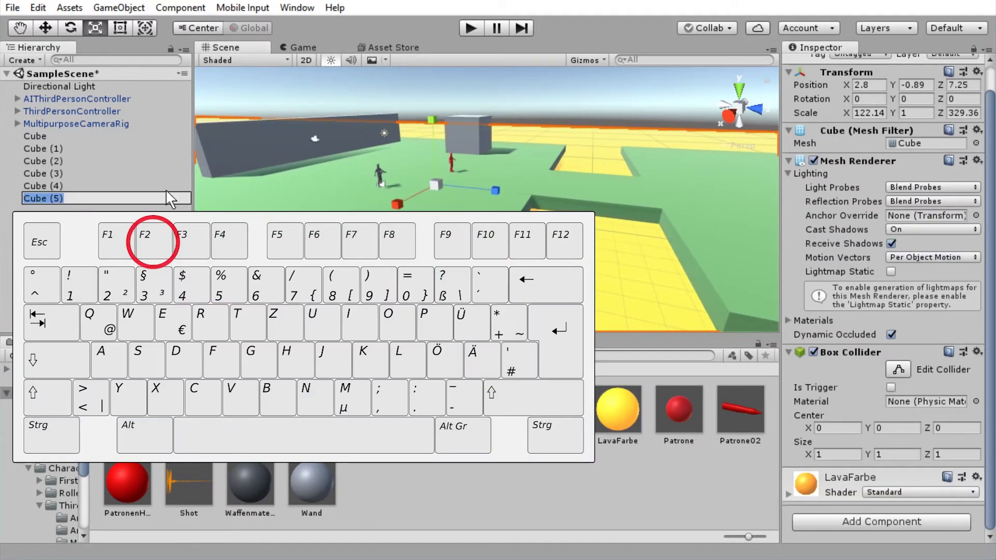
type("Lava")
key("Return")
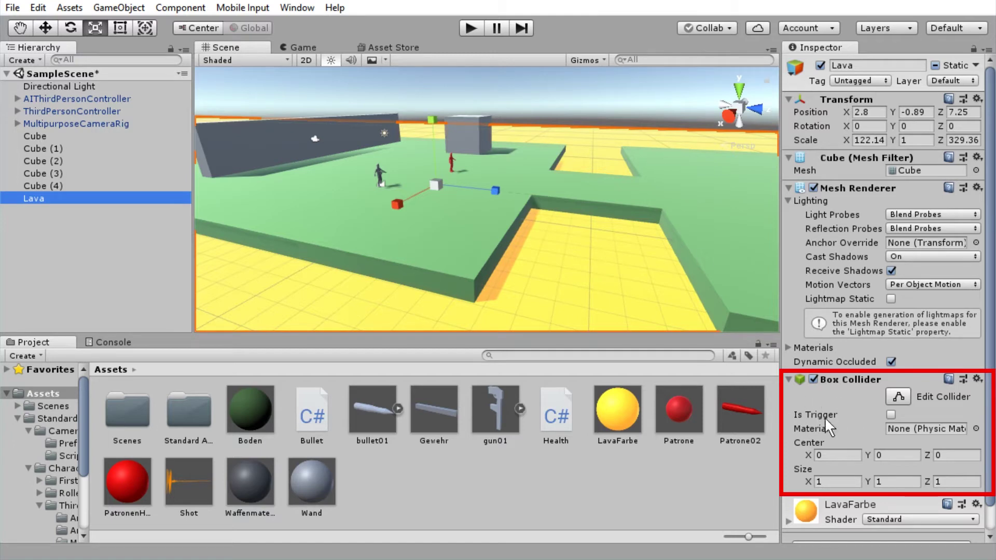
Step: Set Lava's Box Collider to Is Trigger and give it the Respawn tag
left_click(889, 414)
left_click(859, 80)
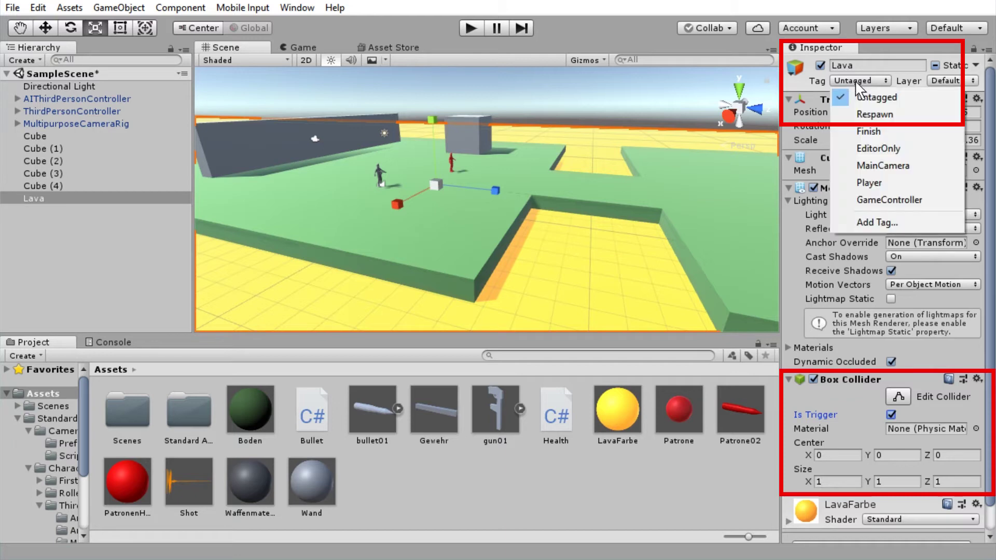
left_click(881, 115)
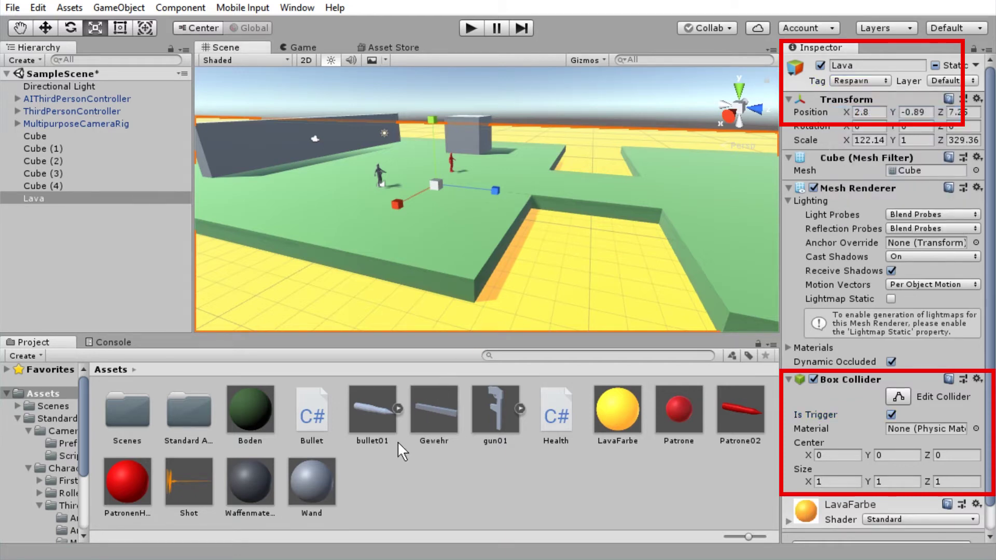
Step: Create a new C# script in Assets named Respawn and select it
right_click(374, 479)
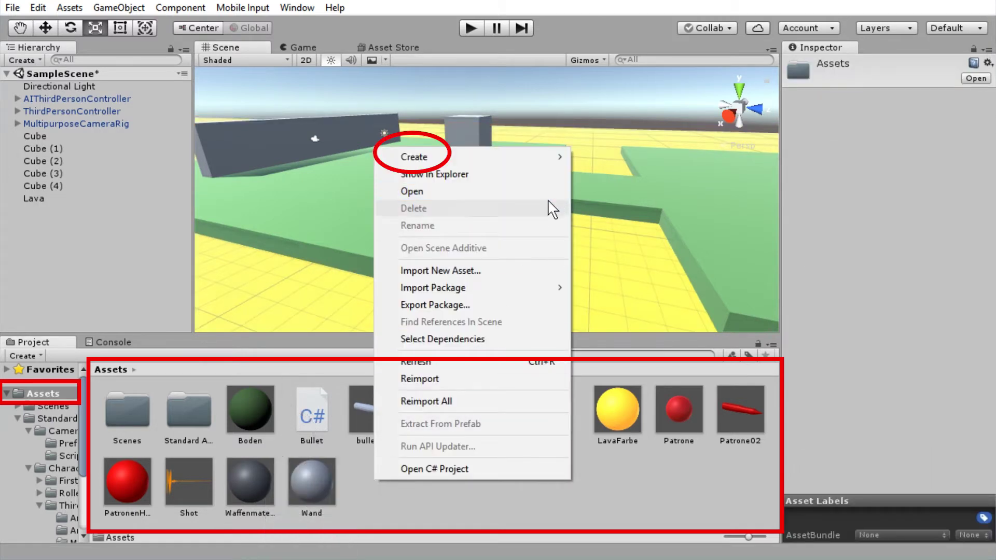
mouse_move(567, 158)
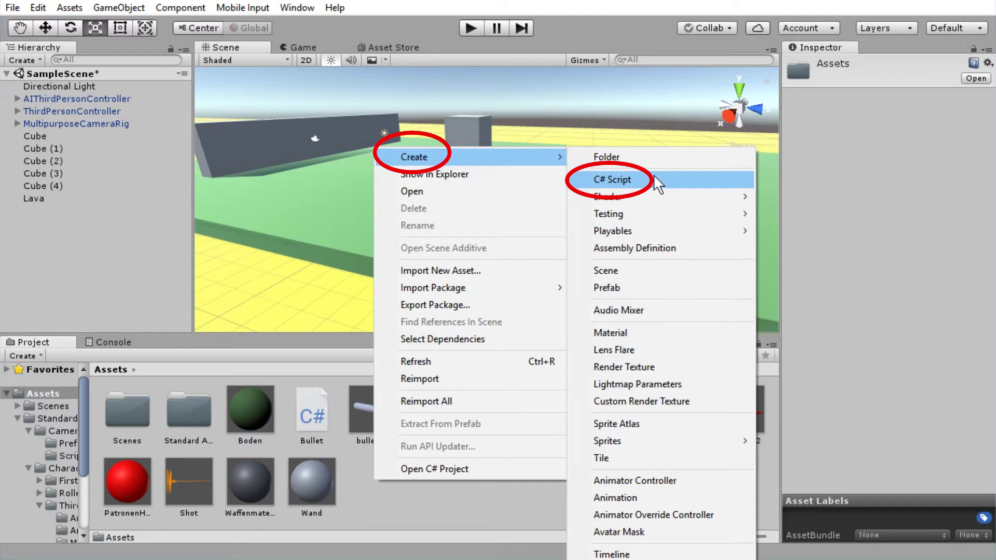
left_click(593, 179)
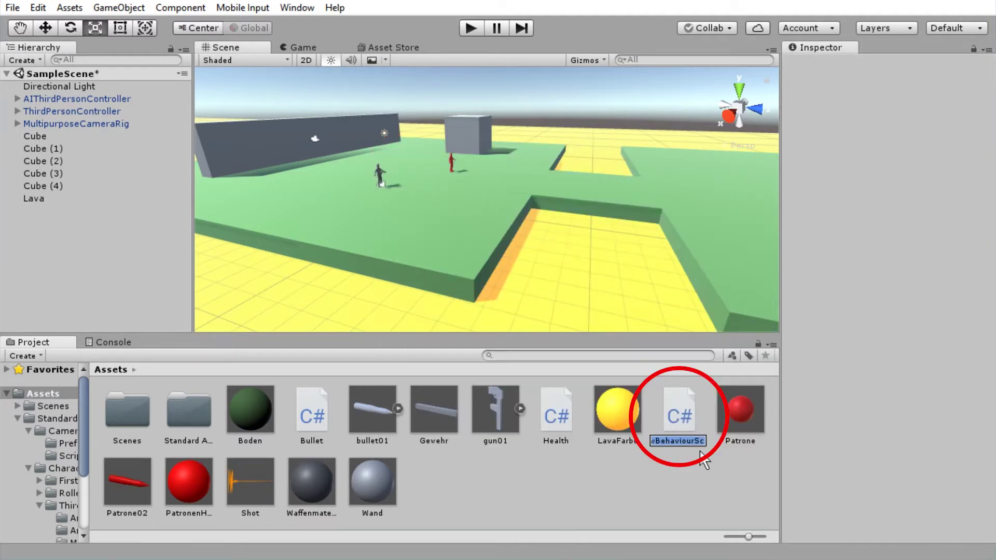
type("Re")
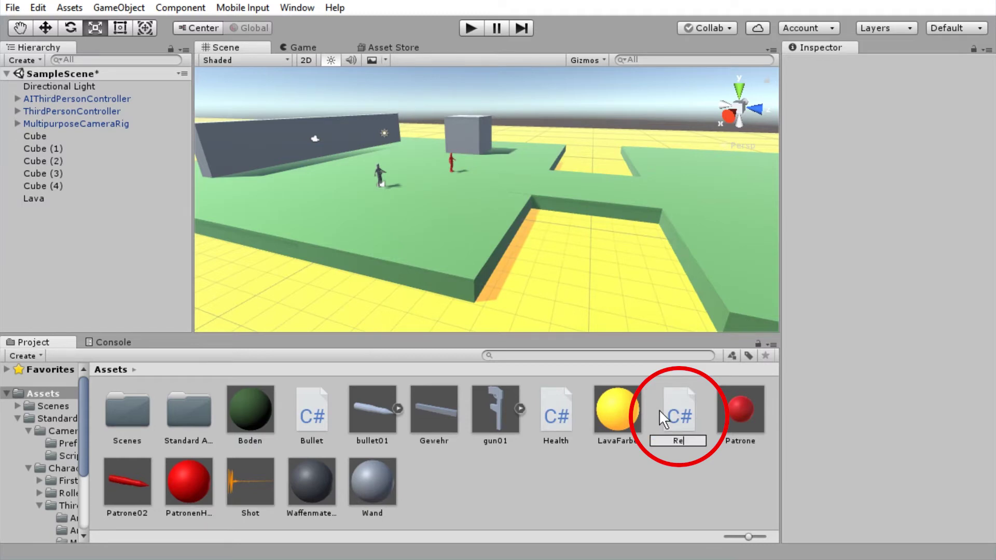
type("spawn")
key("Return")
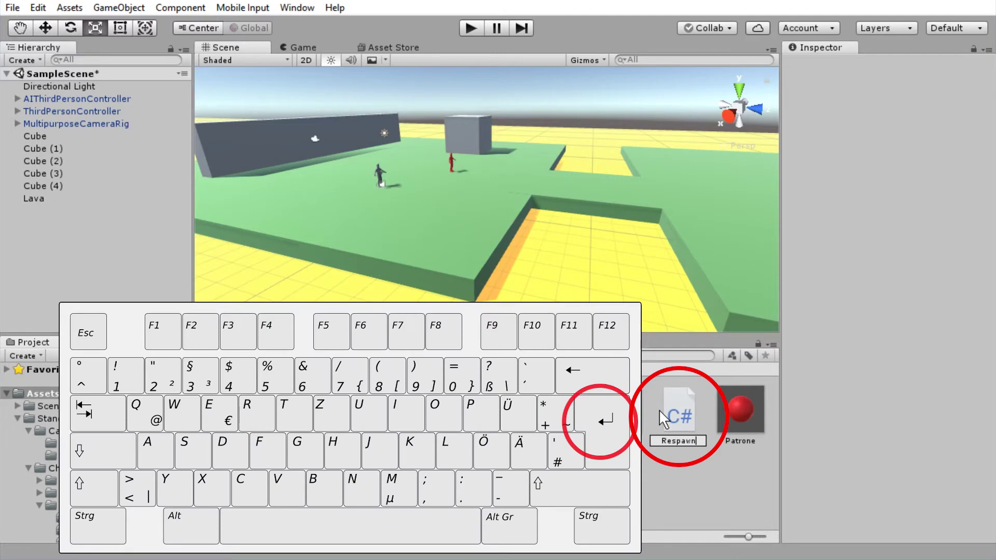
left_click(188, 477)
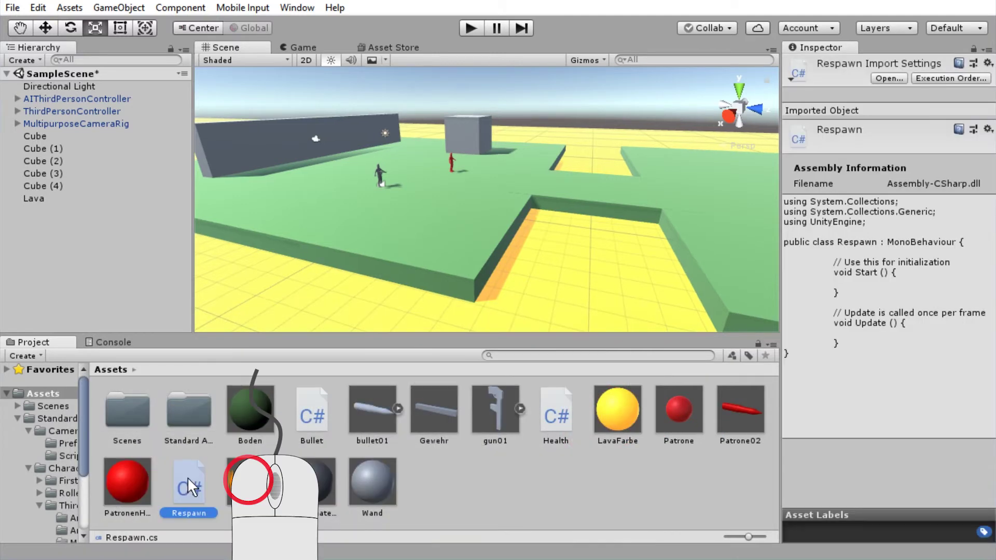
Step: Open Respawn.cs in Visual Studio and add the field private Vector3 startPos; under the class header
double_click(188, 477)
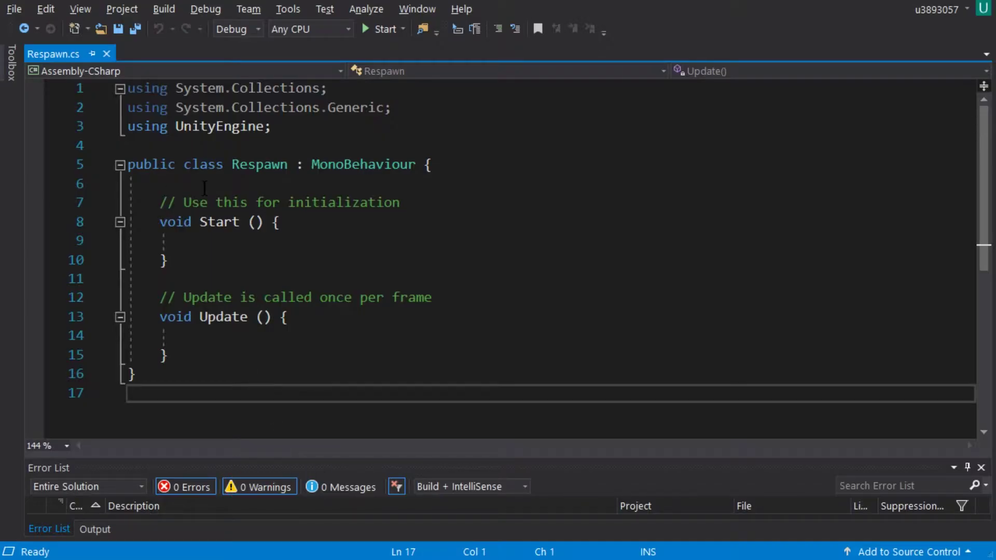
left_click(207, 185)
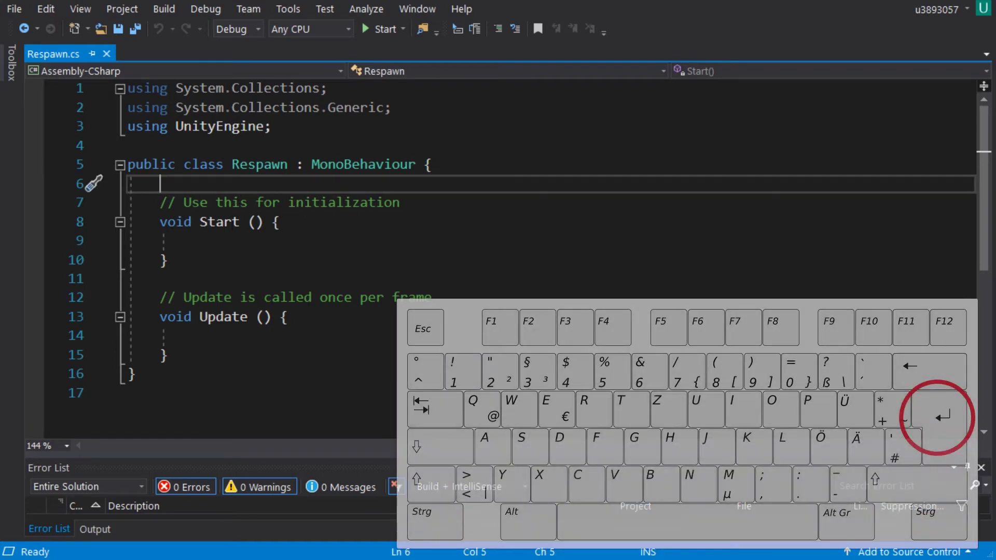
key("Return")
key("Return")
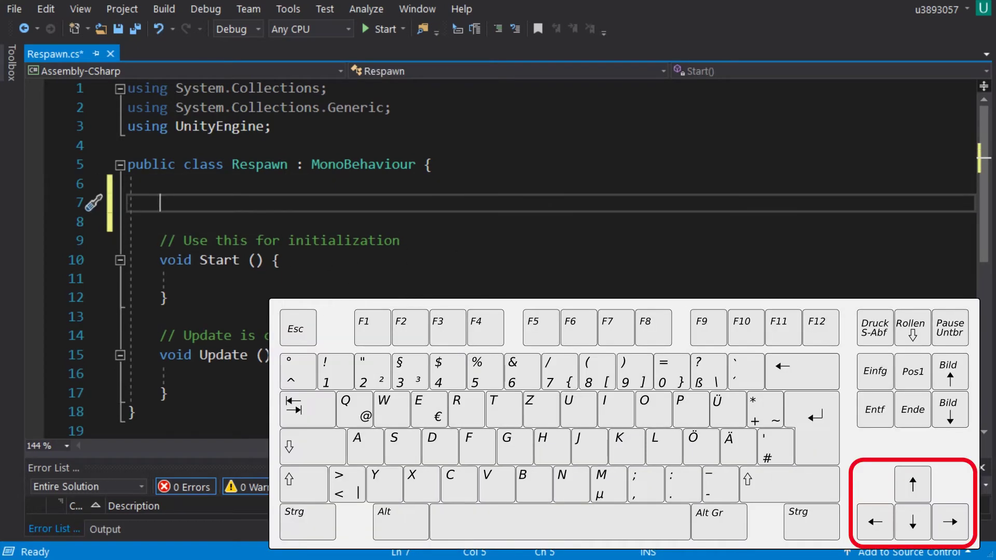
type("priva")
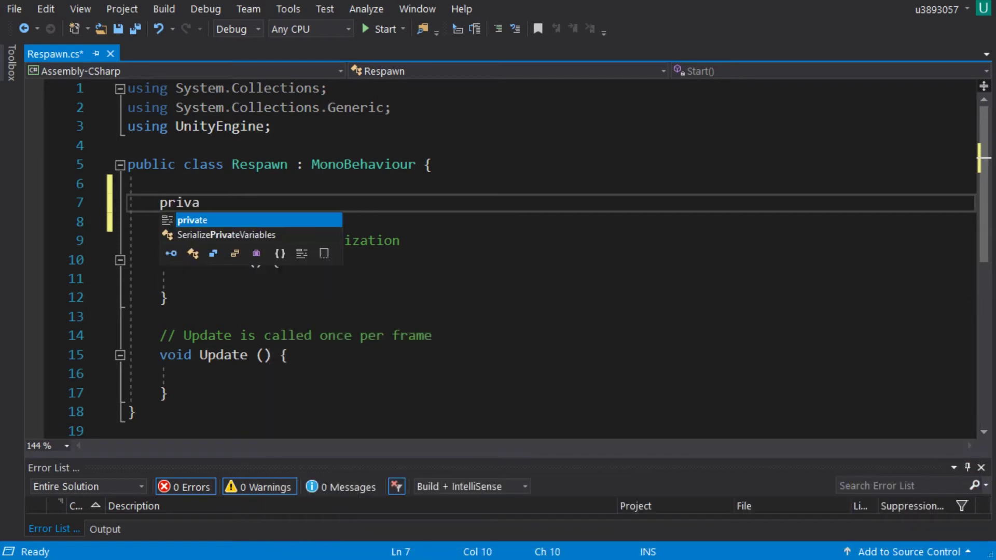
type("te Vec")
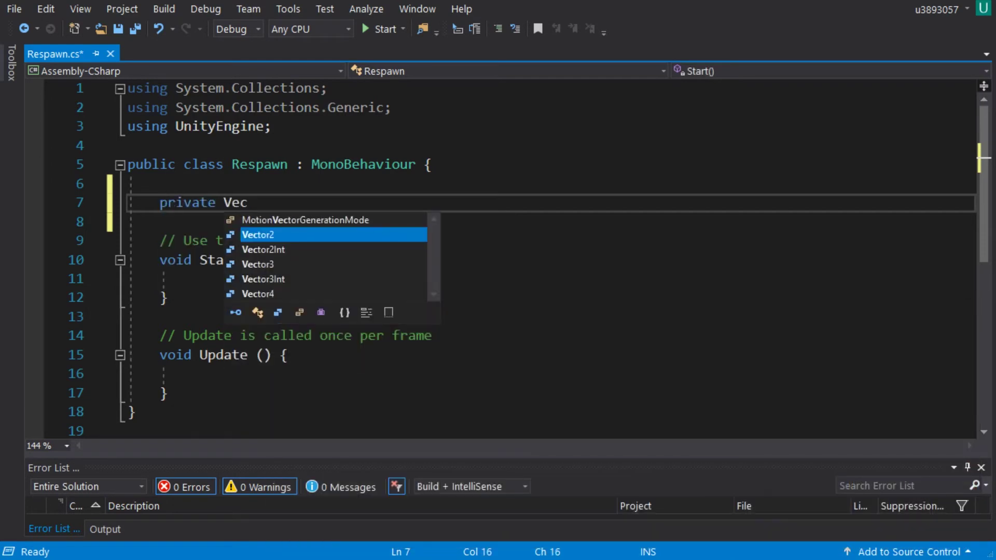
type("tor3")
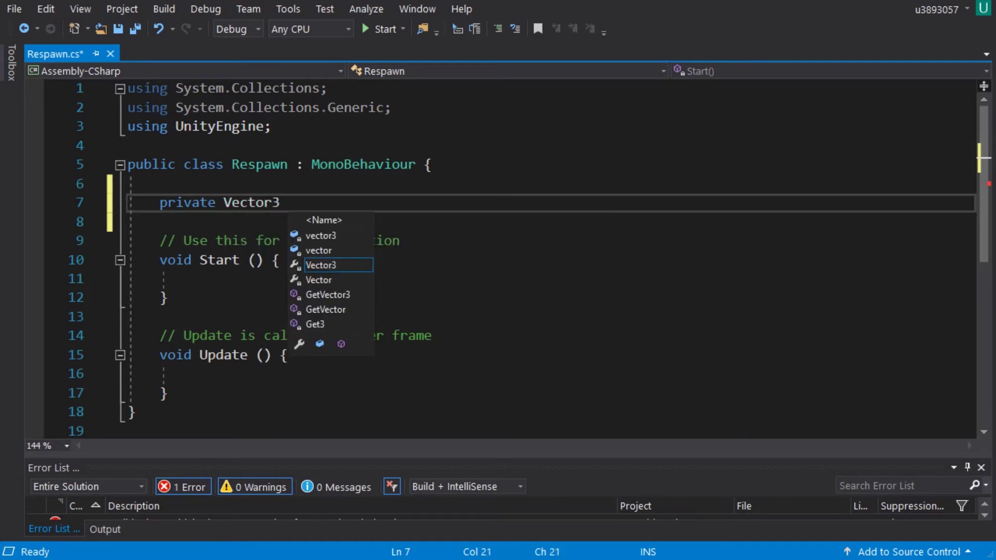
type(" startPos;")
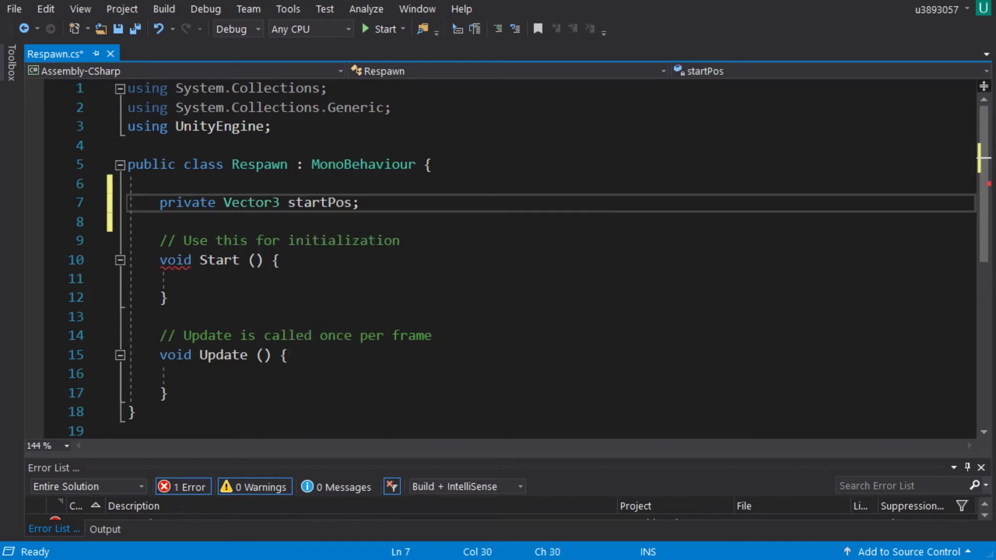
key("Left")
key("Home")
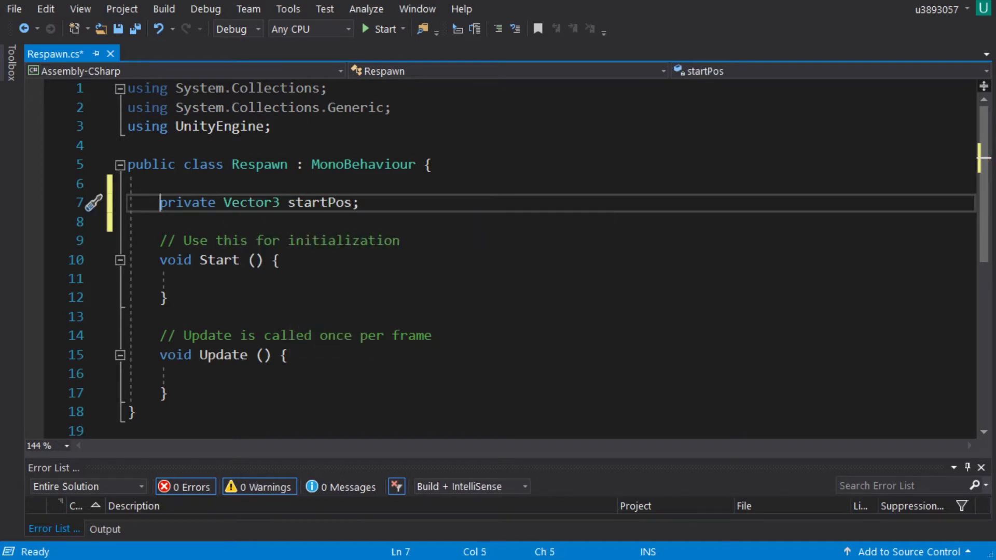
key("ctrl+Right")
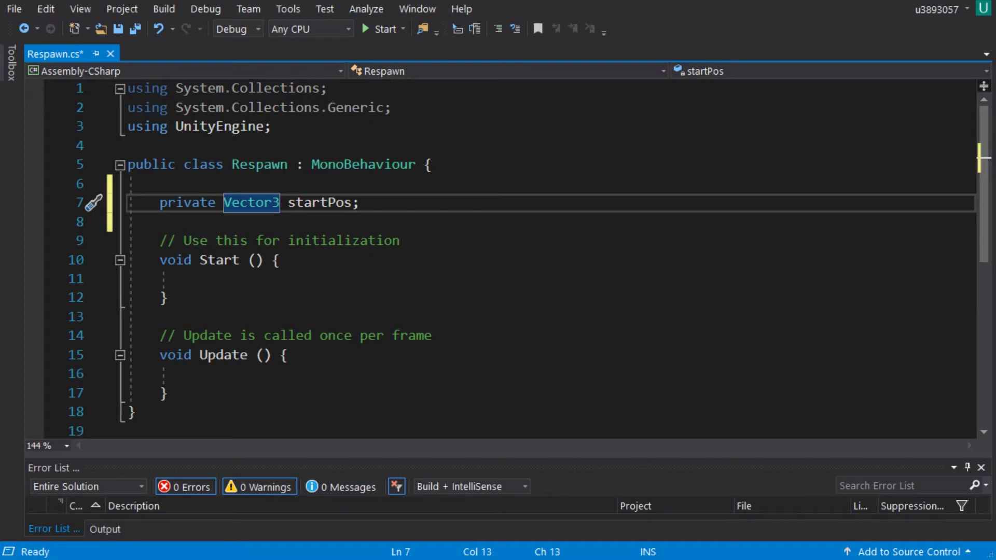
left_click(288, 202)
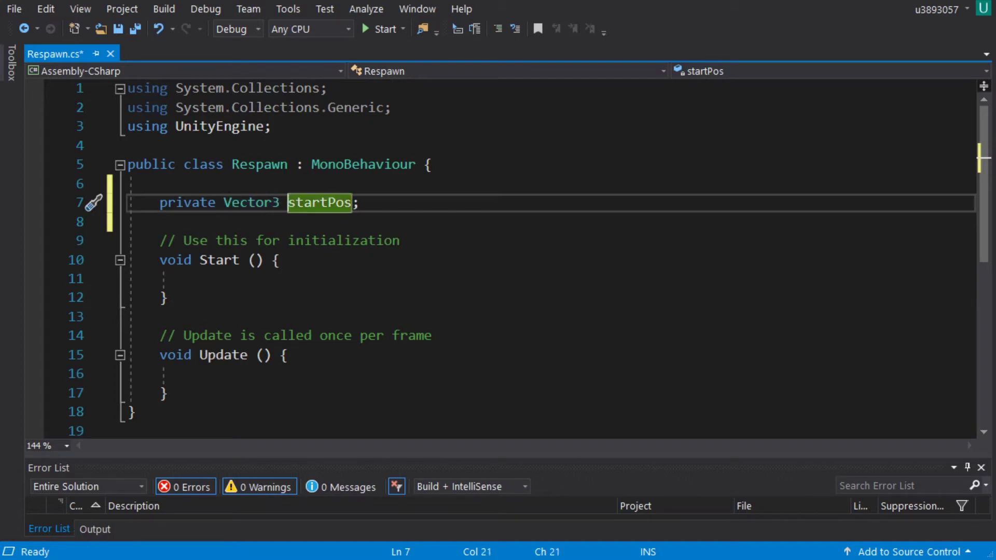
key("Right")
key("Right")
key("Right")
key("Right")
key("Right")
key("Right")
Step: Inside Start(), write startPos = gameObject.transform.position; using IntelliSense completions
left_click(202, 275)
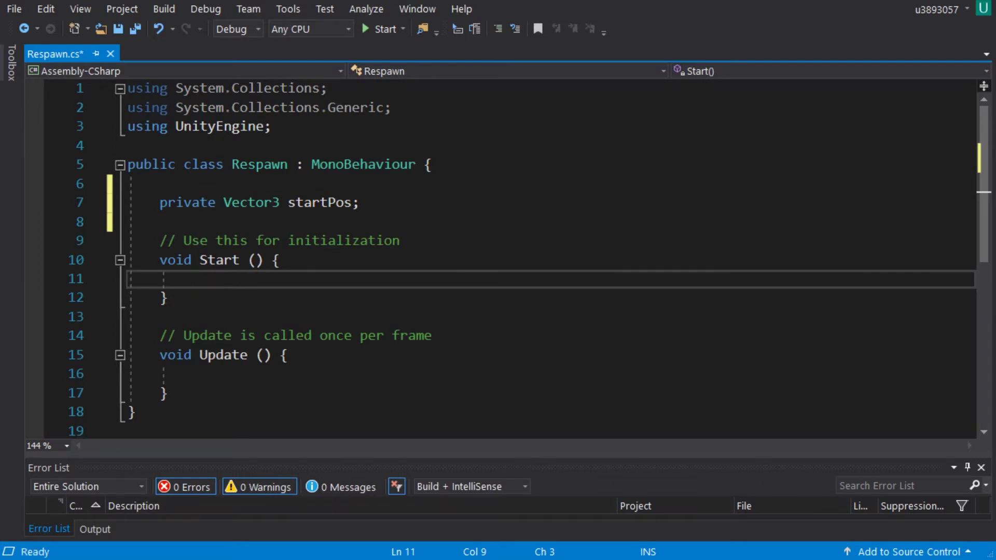
type("startPos =")
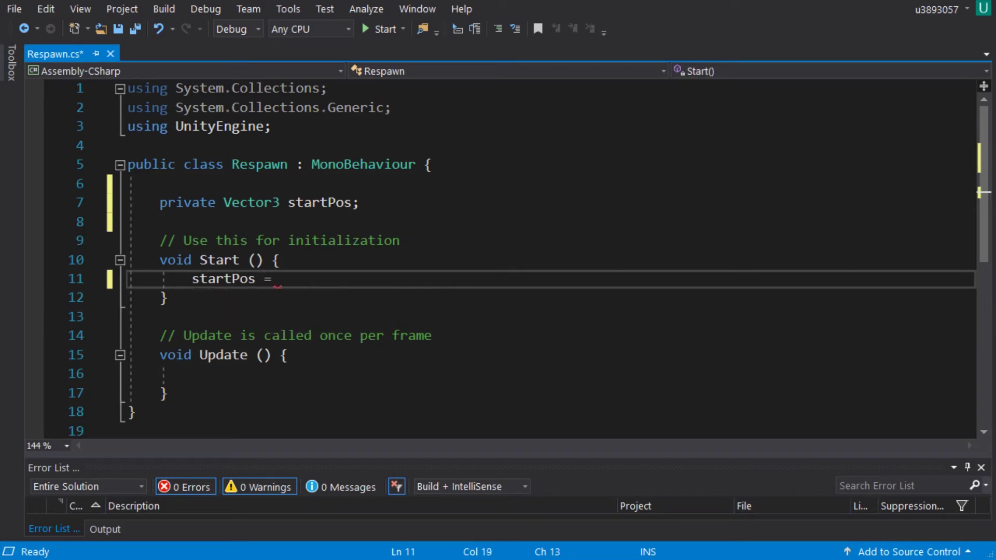
type(" game")
key("Tab")
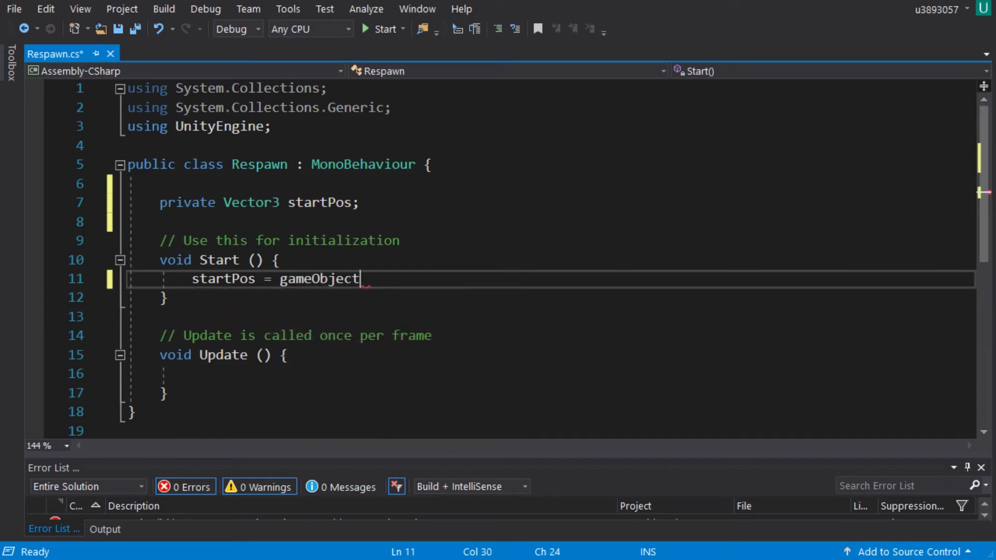
type(".tr")
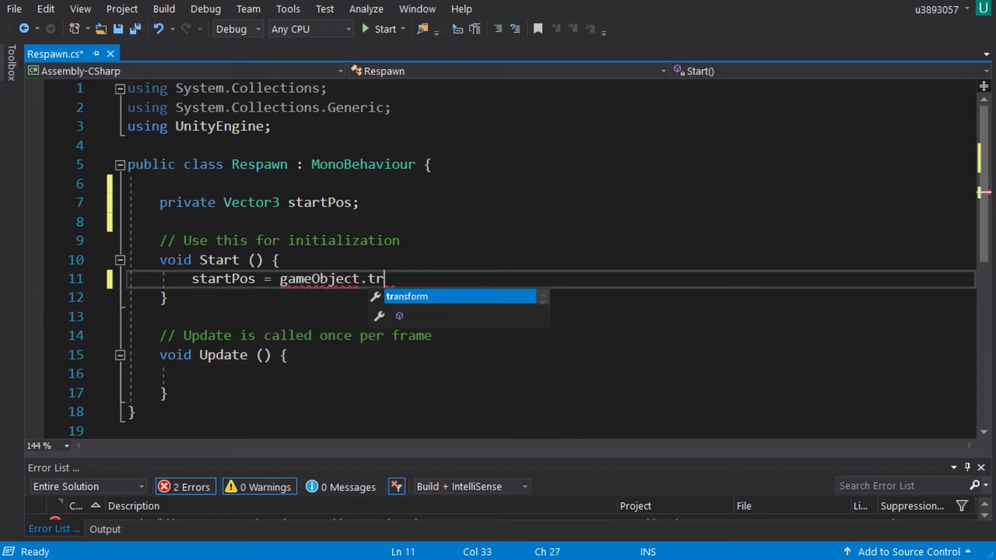
key("Tab")
type(".po")
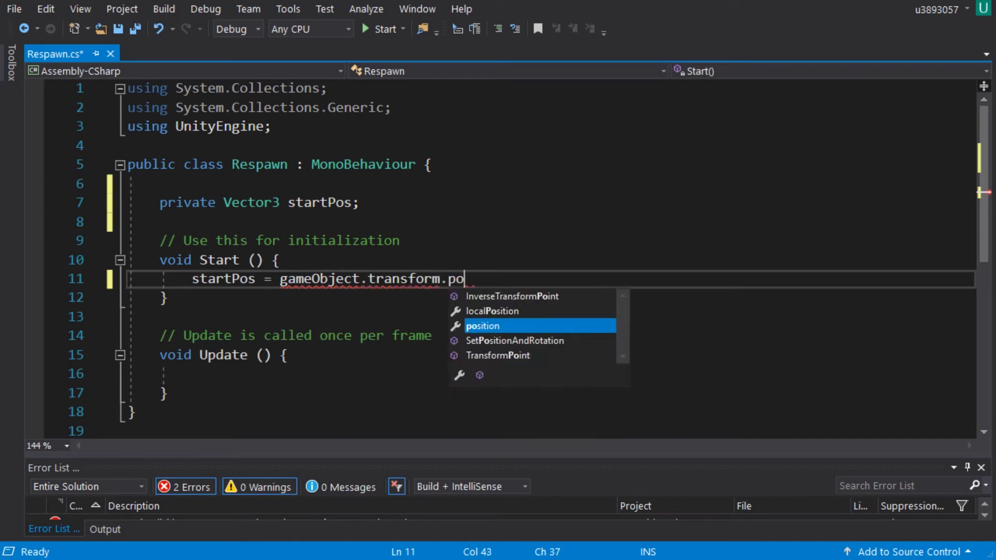
type("si")
key("Tab")
type(";")
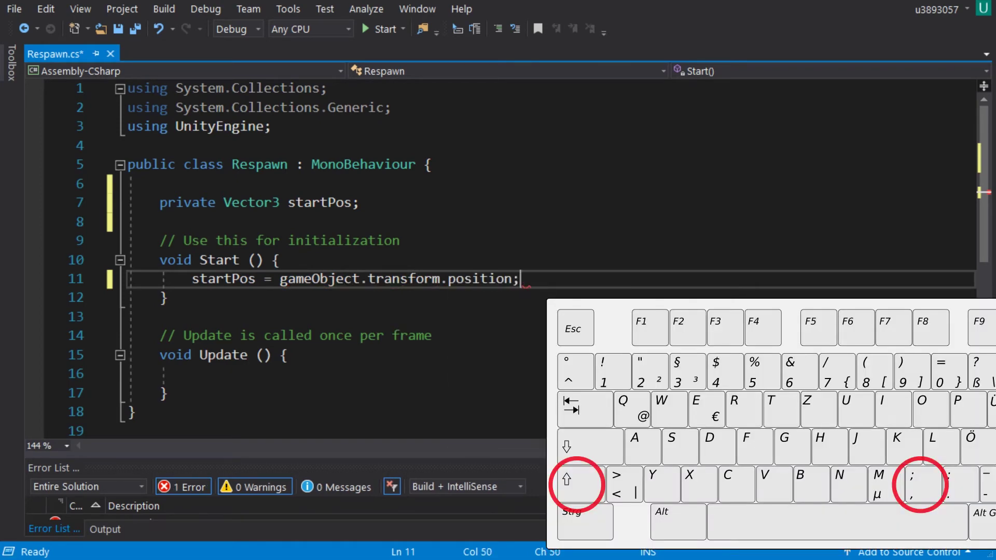
scroll(983, 231, "down", 1)
scroll(984, 231, "down", 2)
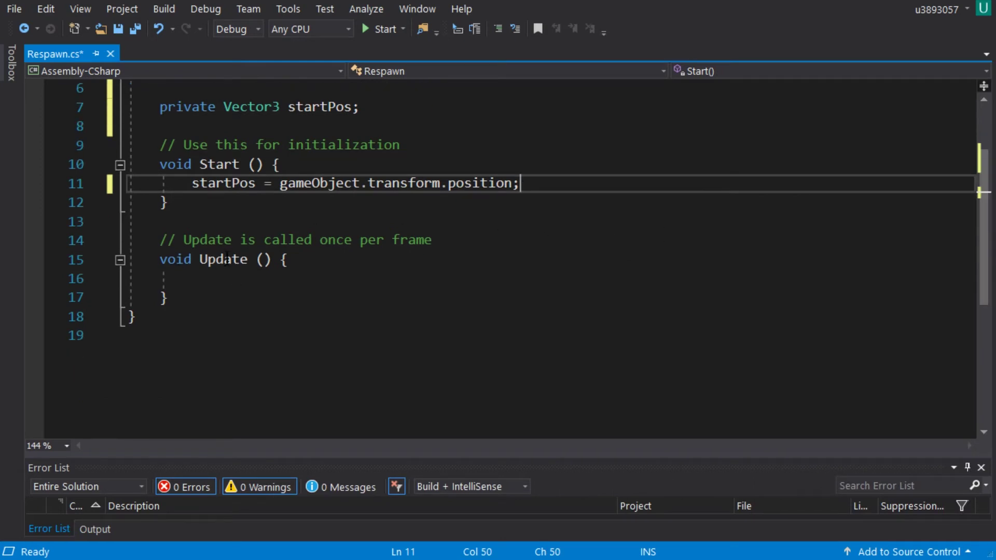
Step: Below Update(), add an empty private void OnTriggerEnter(Collider collider) method with braces
left_click(167, 297)
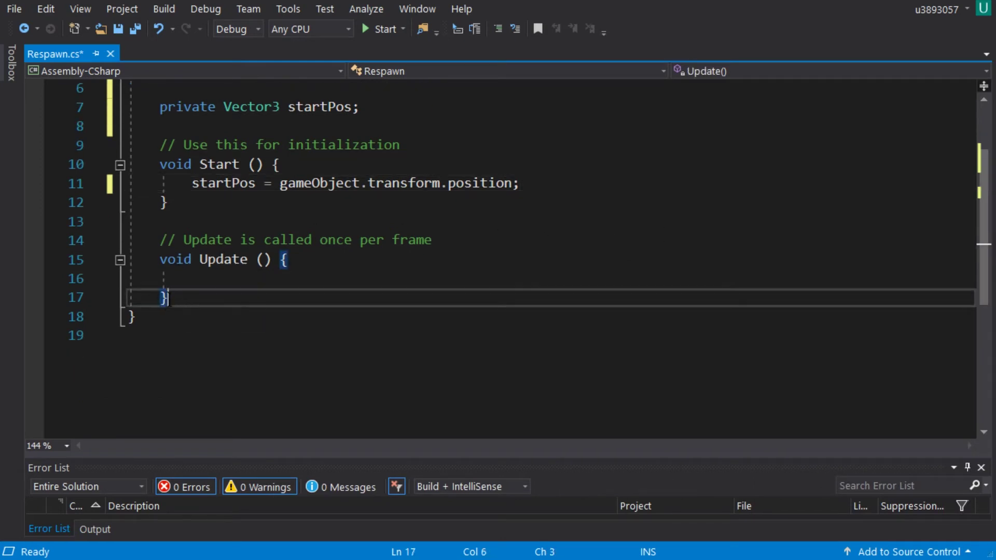
key("Down")
key("Up")
key("Return")
key("Return")
key("Return")
key("Up")
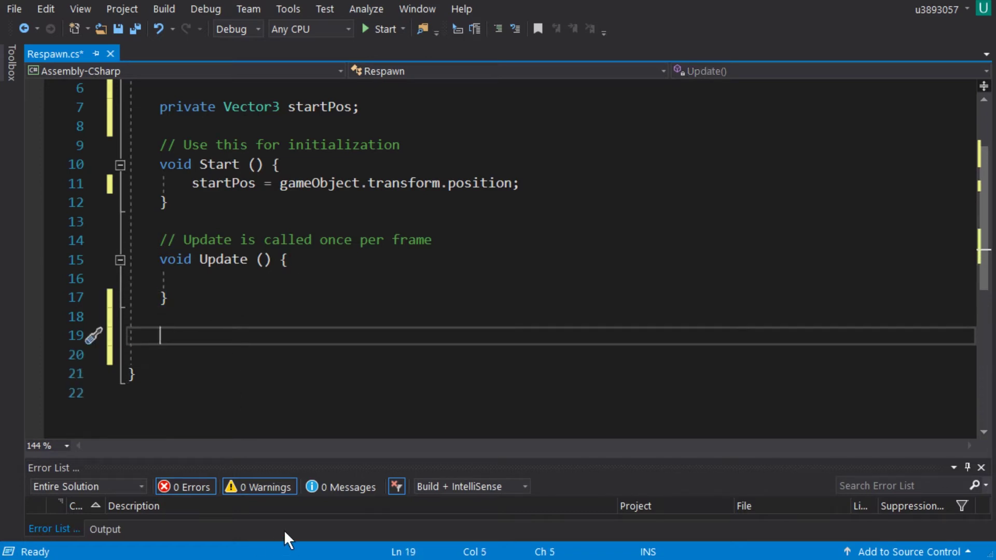
type("private ")
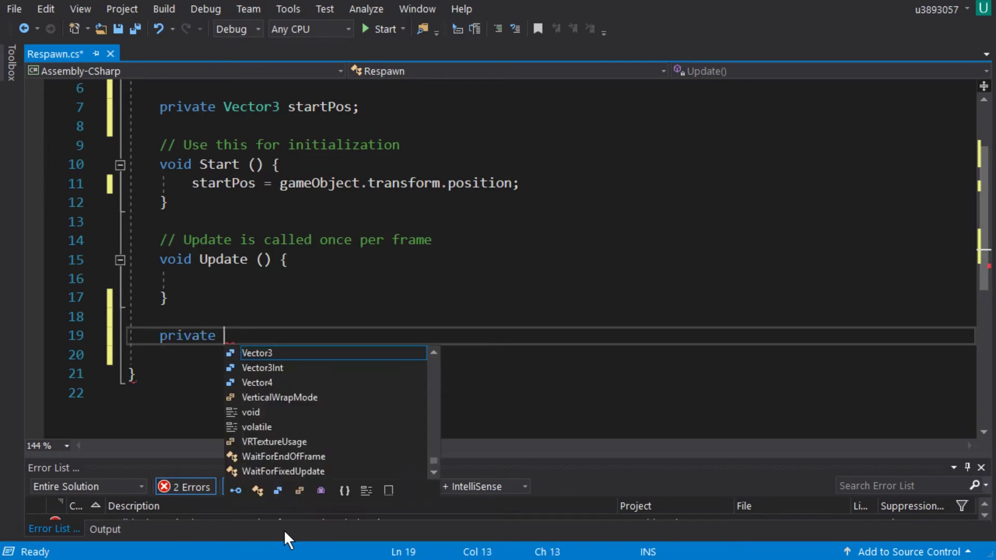
type("void")
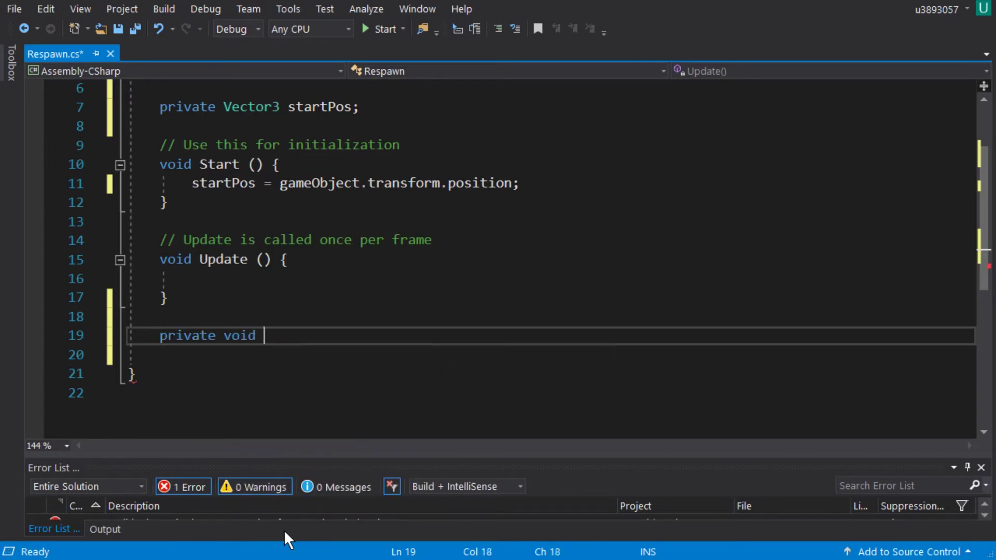
type(" OnTrigger")
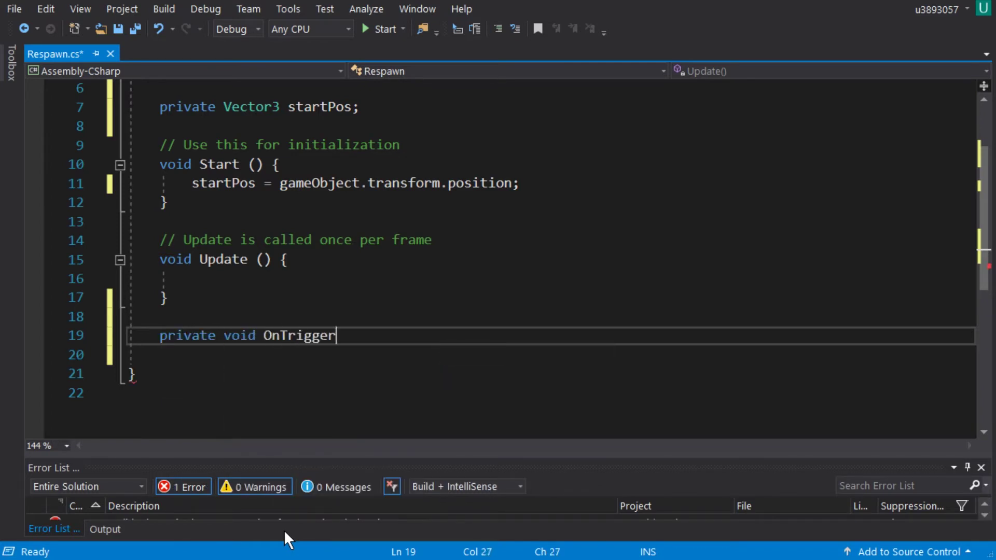
type("Enter(C")
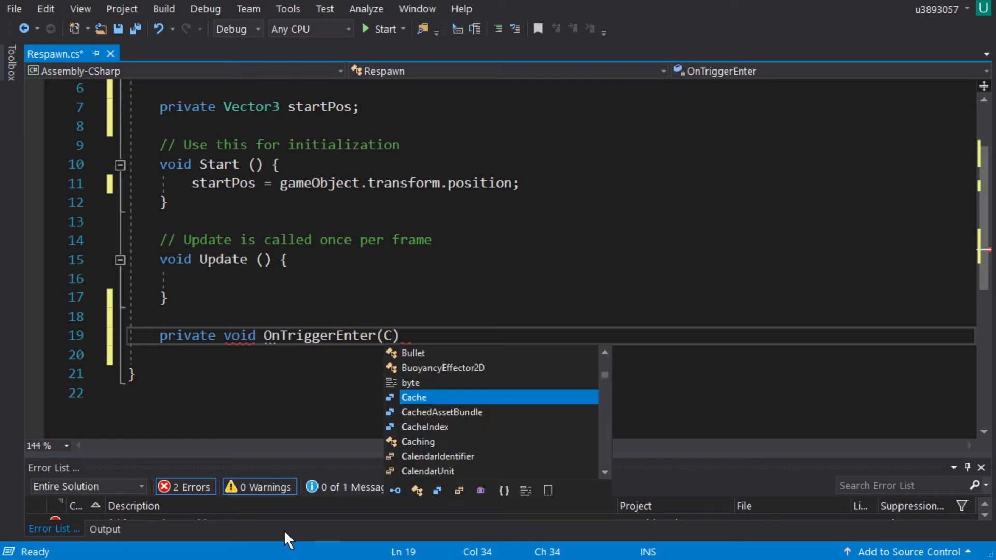
type("ollider colli")
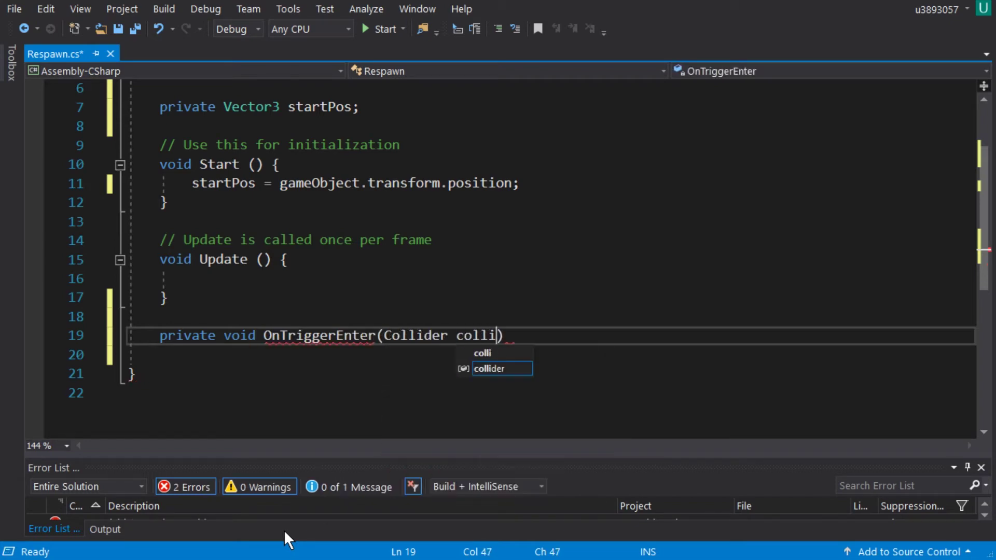
type("der")
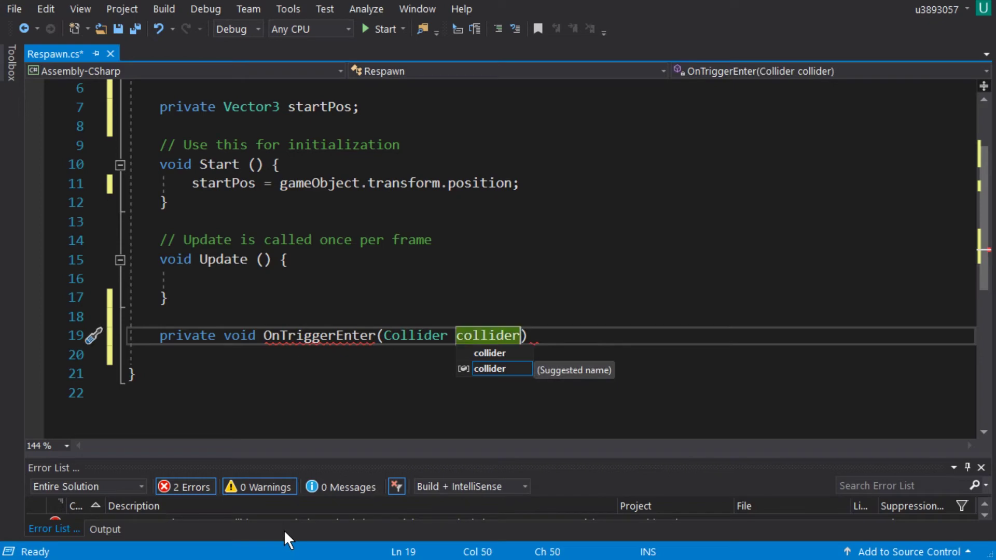
key("Left")
key("Left")
key("Left")
key("Left")
key("Left")
key("Left")
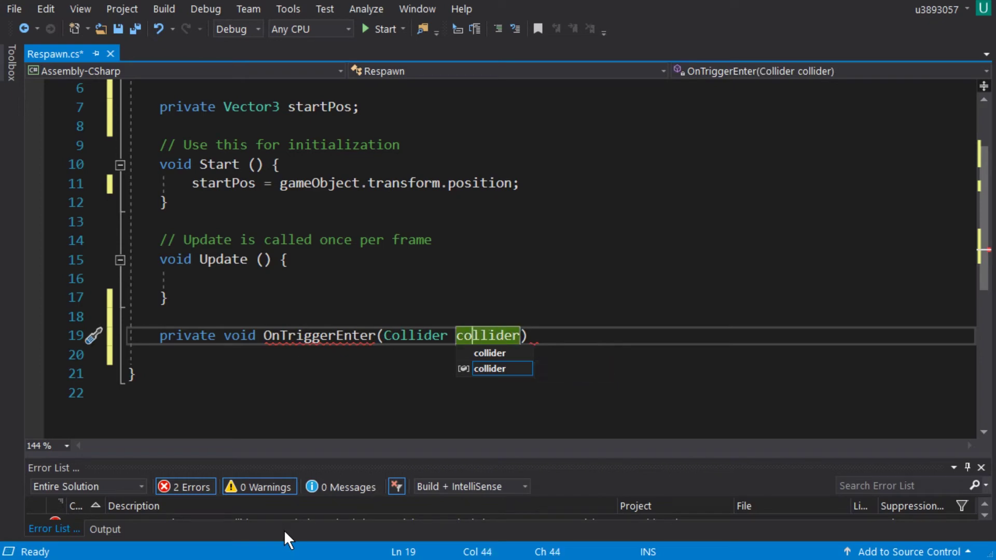
key("Tab")
key("Right")
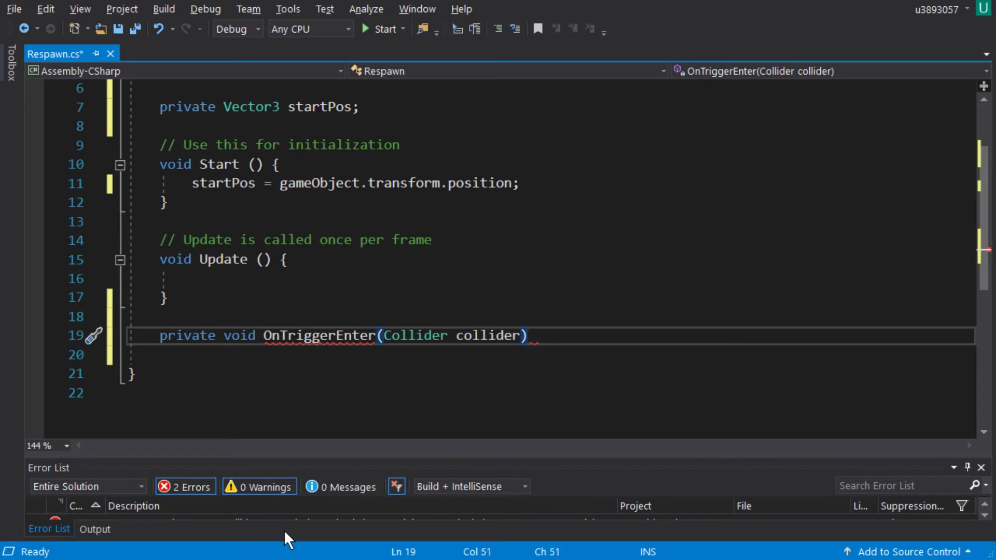
key("Return")
type("{")
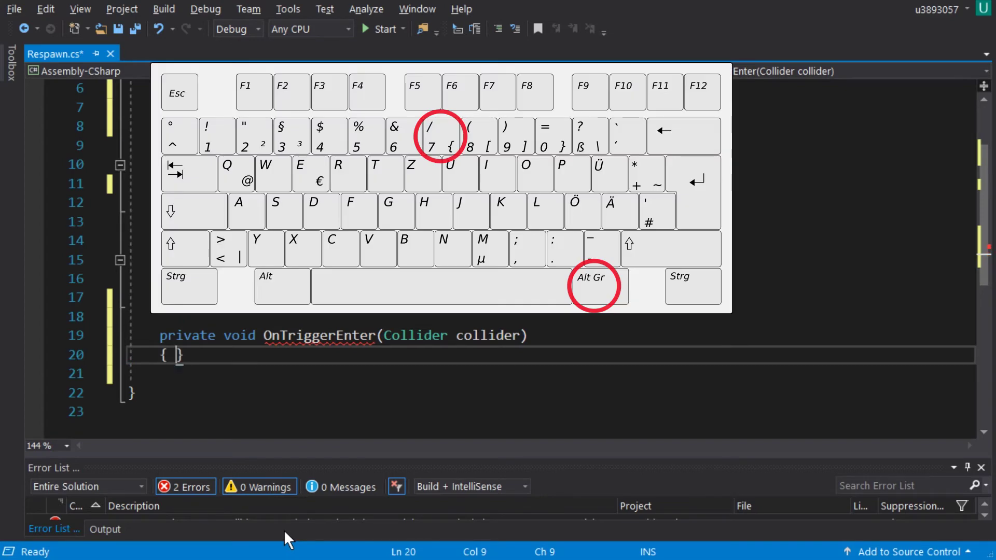
type("{")
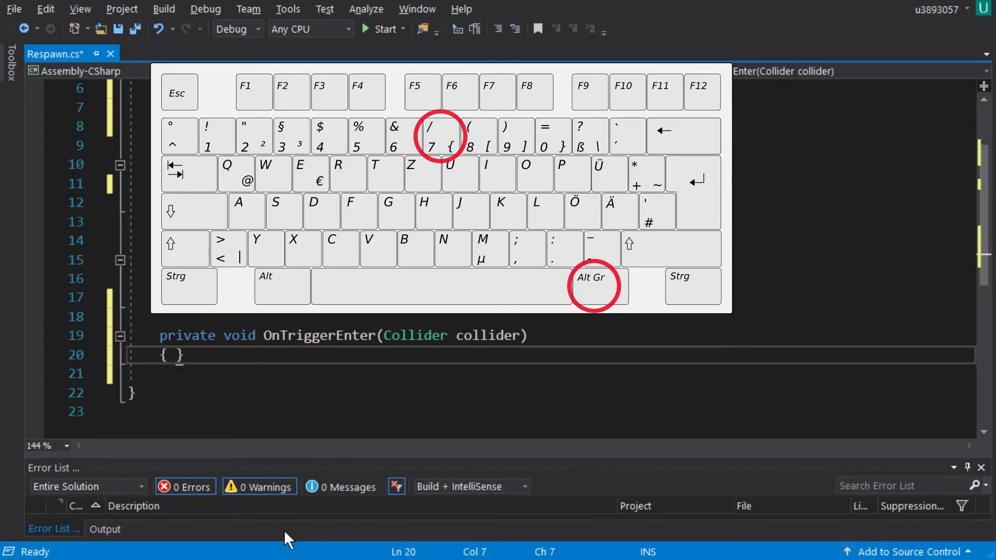
key("Return")
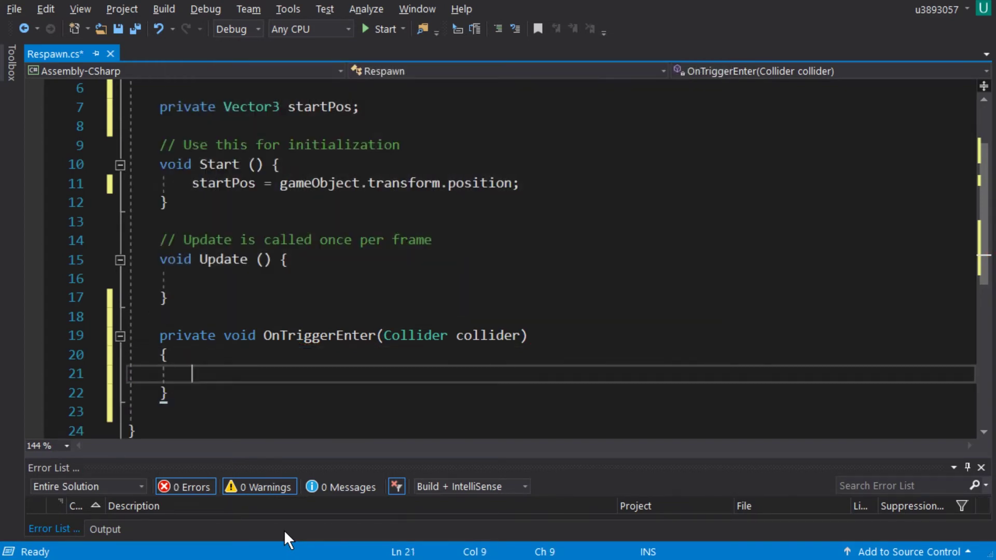
Step: Write the condition if (collider.gameObject.tag == "Respawn") and open its block
type("i")
type("f (col")
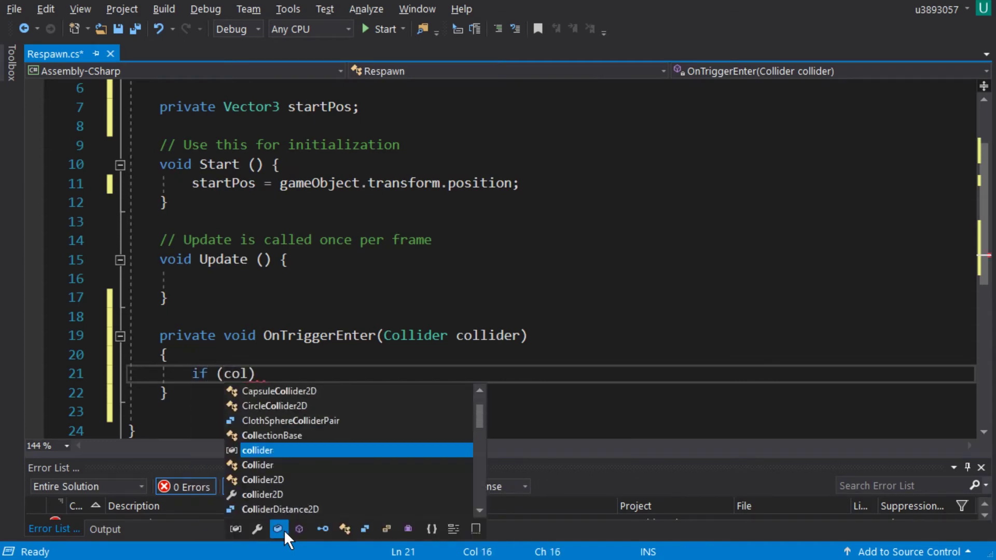
type("lider.gameO")
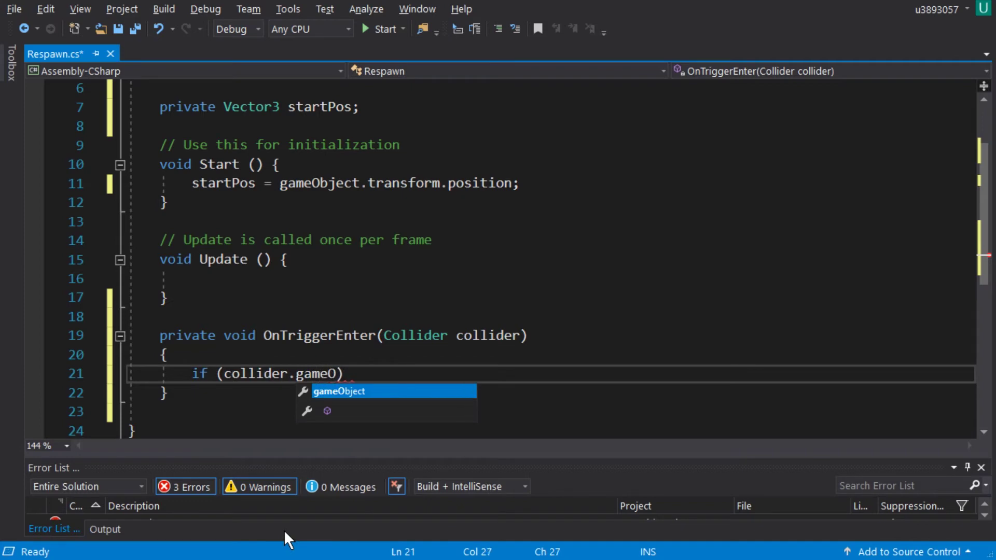
type("bject.ta")
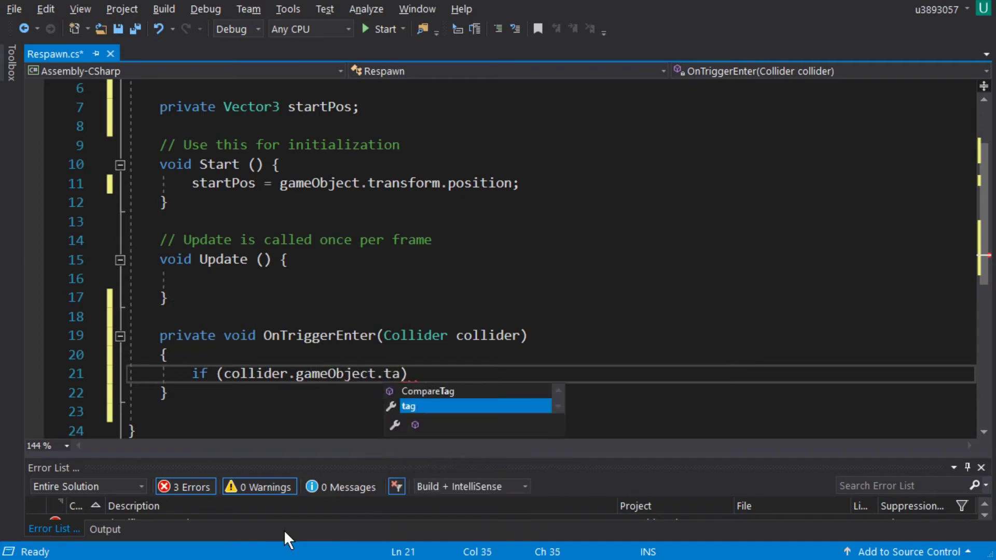
type("g ==")
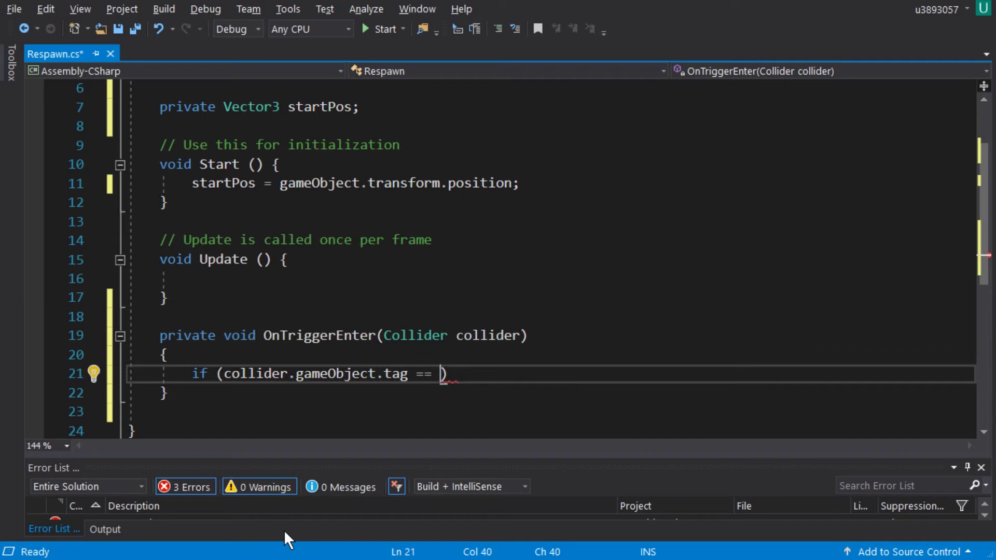
type(" \"Respawn")
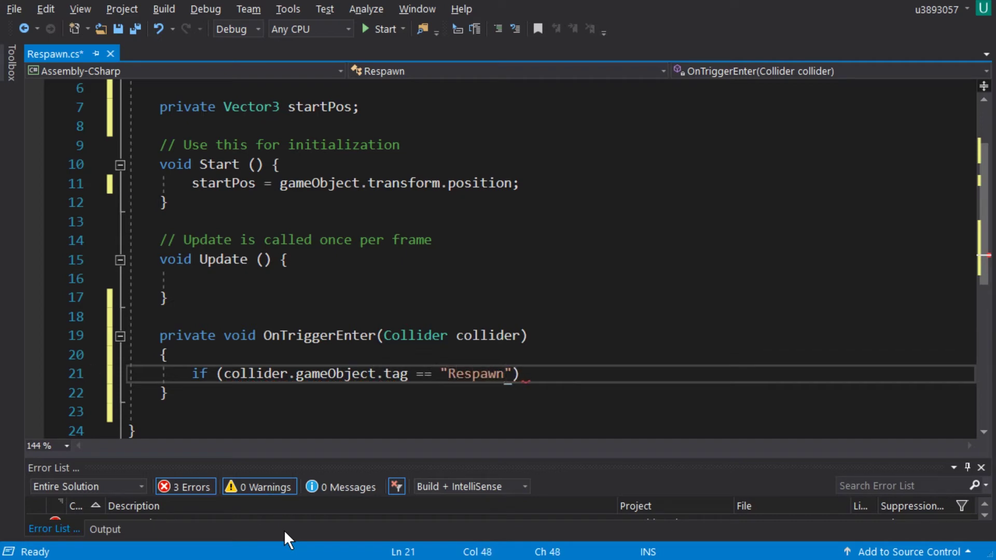
type("\")")
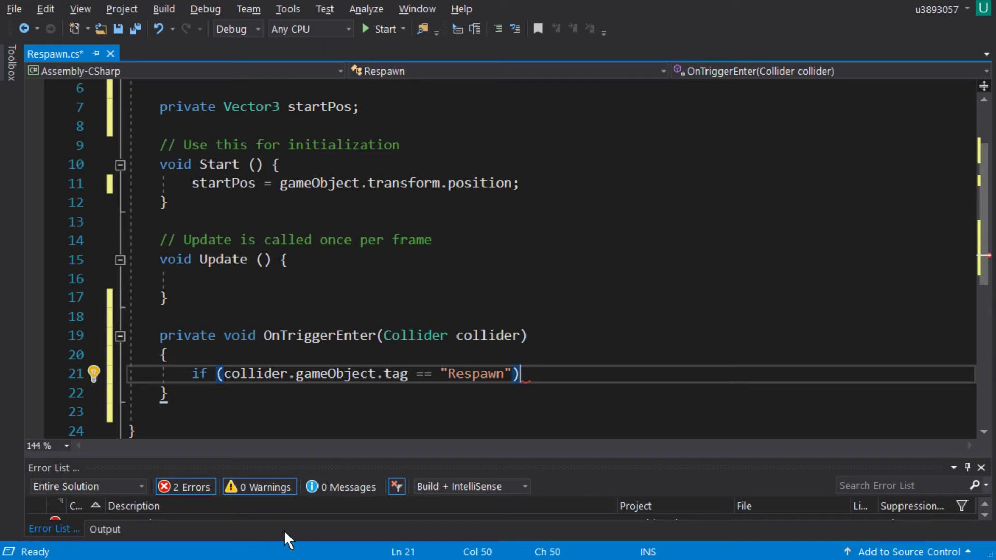
key("Return")
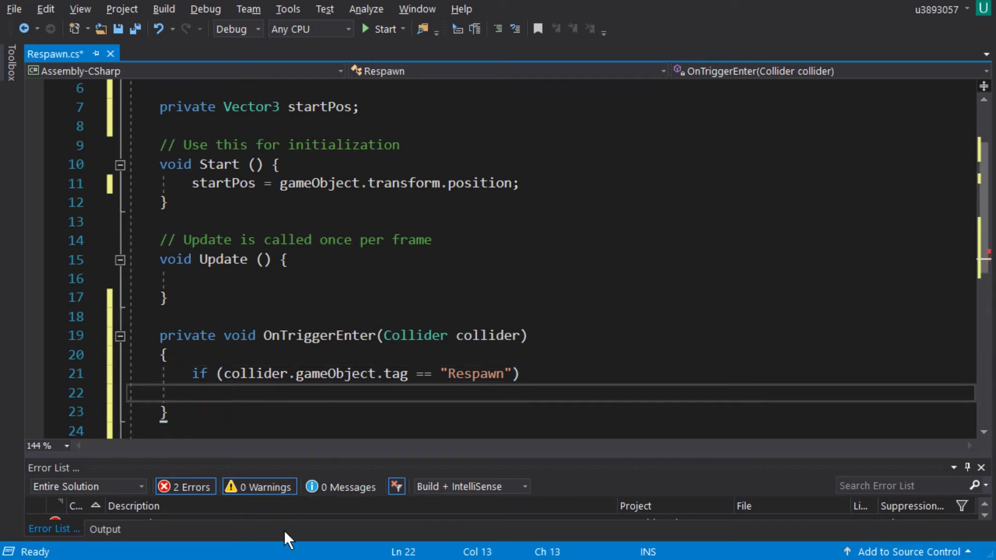
type("{")
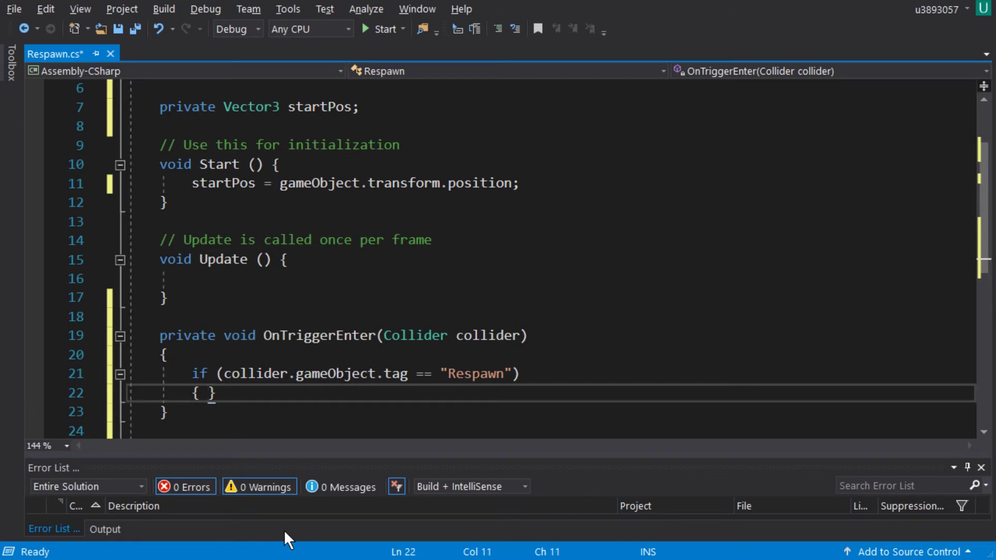
key("Return")
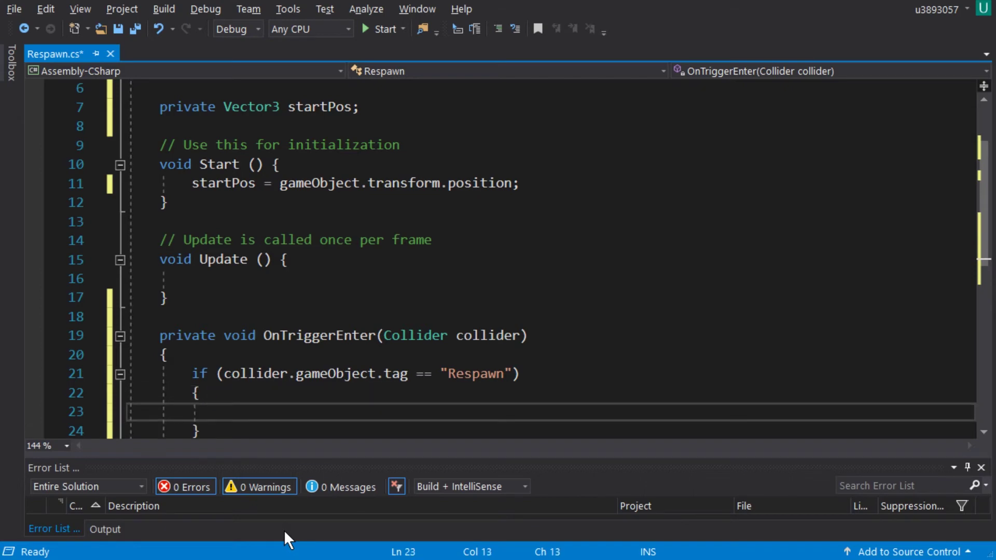
Step: Inside the if block, write gameObject.transform.position = startPos; with IntelliSense completions
type("gameObject")
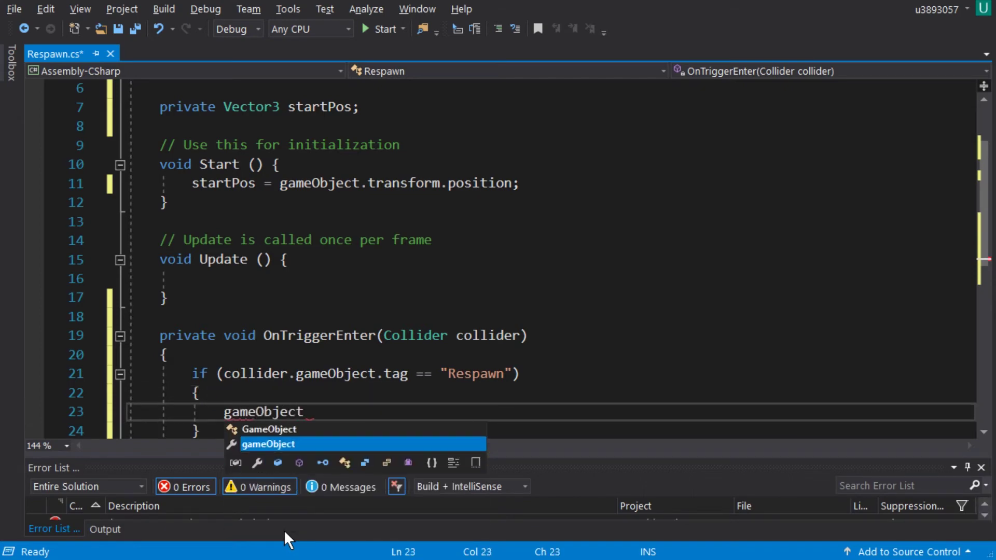
type(".trans")
key("Tab")
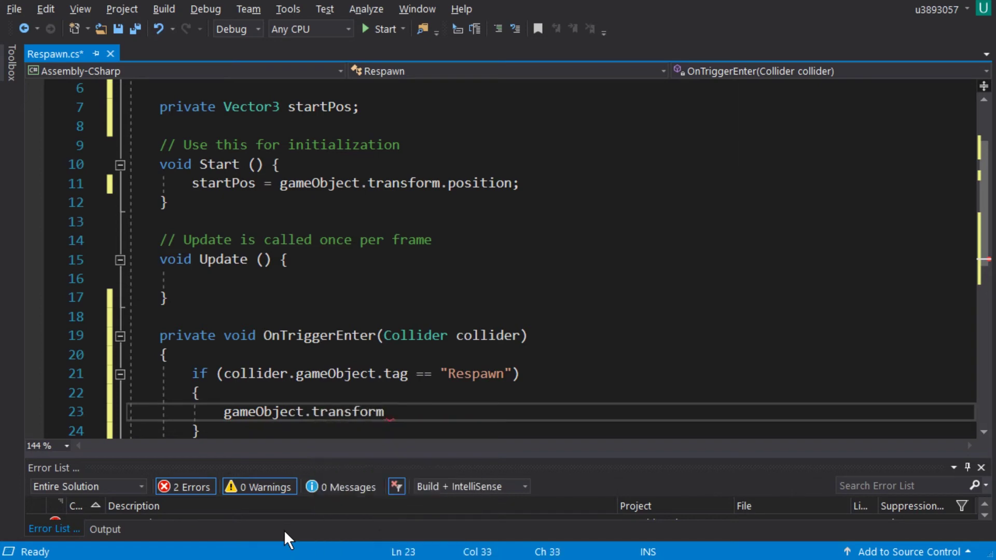
type(".pos")
type("it")
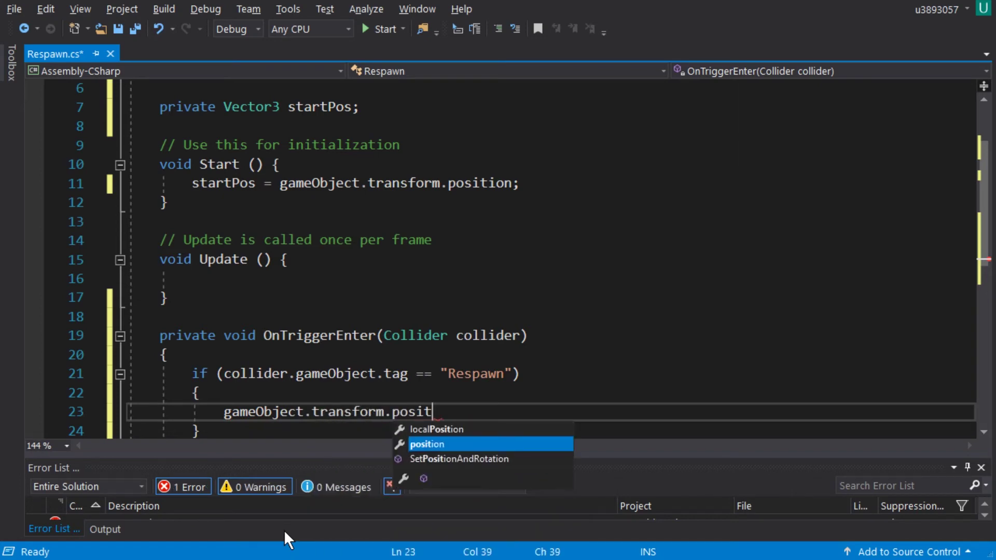
key("Tab")
type("= st")
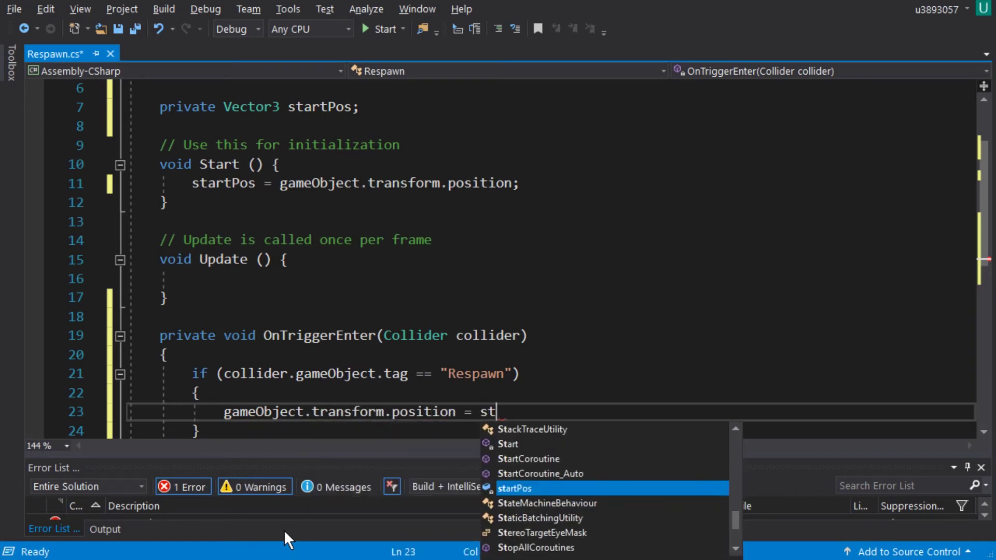
type("artPos")
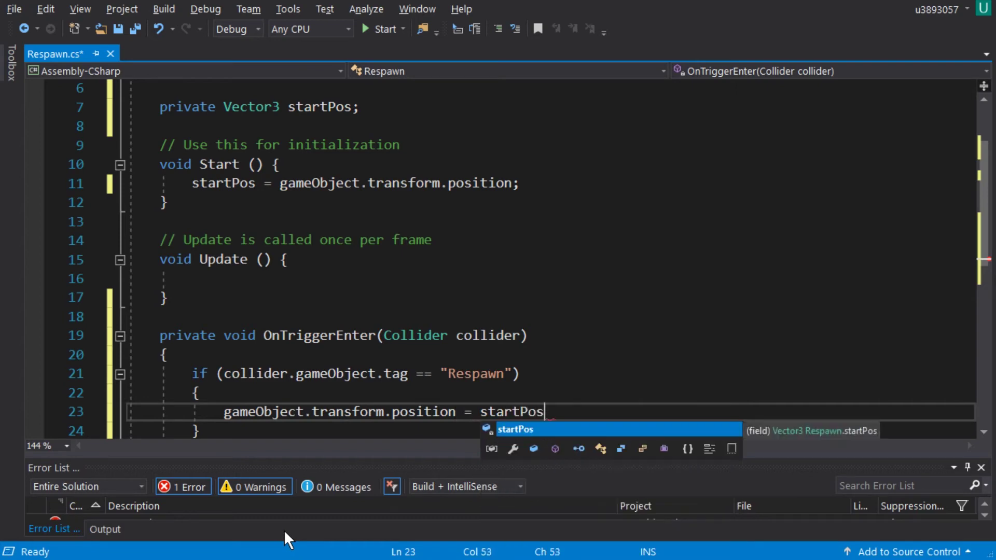
type(";")
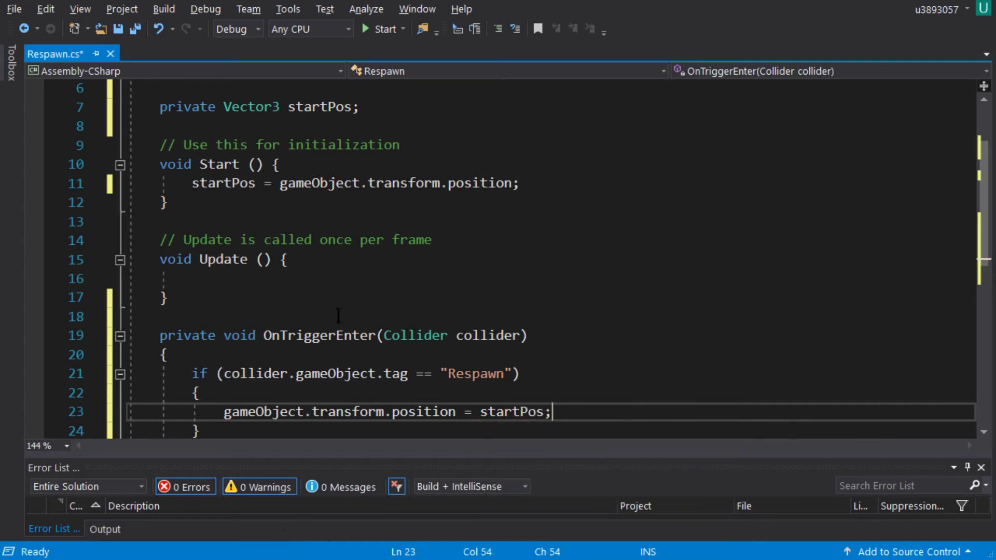
Step: Review the startPos field, Start() and the Respawn reset code by selecting their parts
left_click_drag(367, 109, 157, 111)
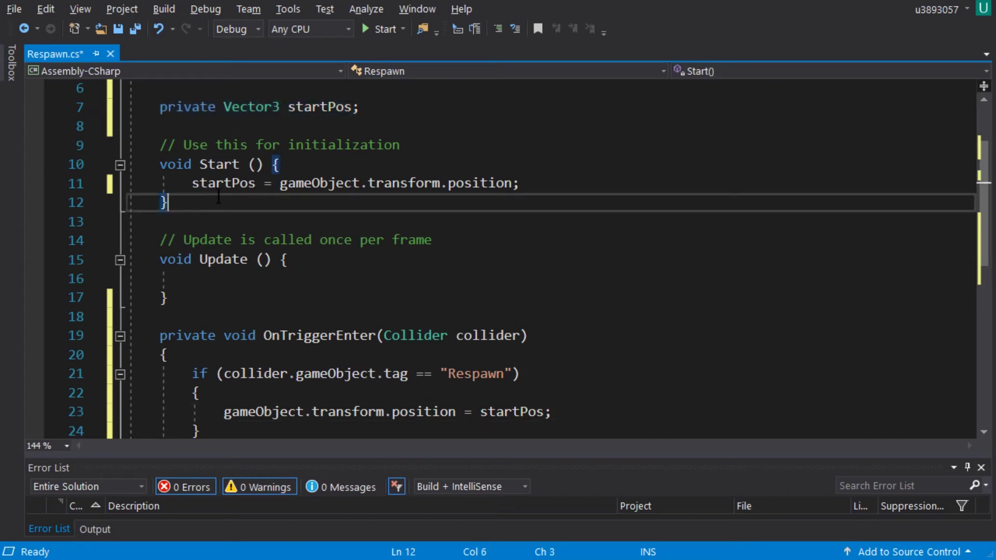
left_click_drag(167, 202, 159, 115)
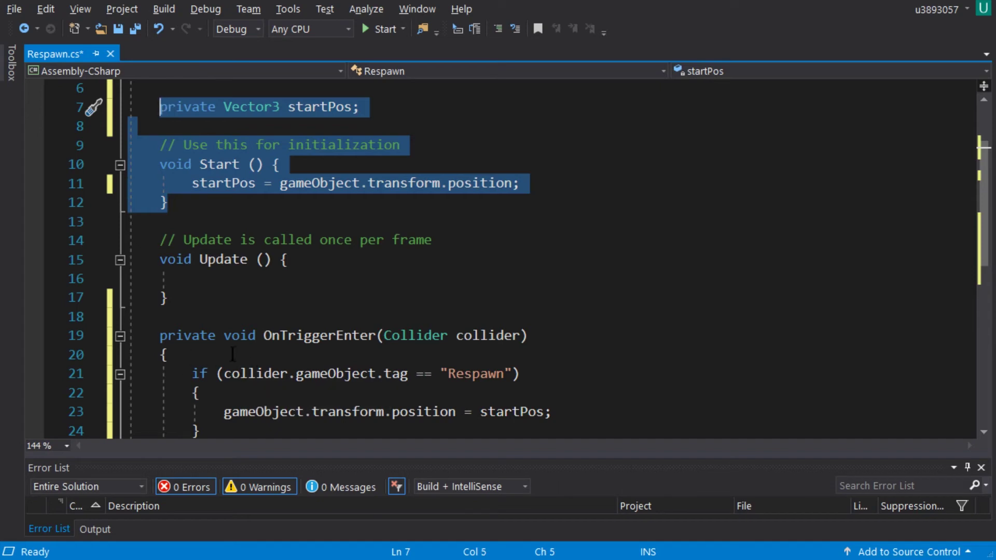
double_click(463, 372)
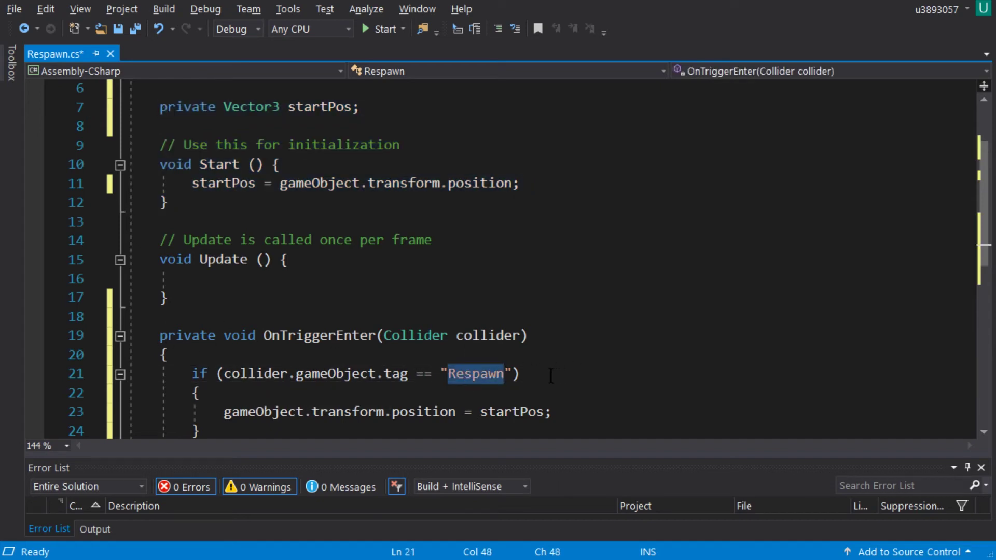
mouse_move(455, 412)
left_mouse_down()
mouse_move(240, 399)
mouse_move(224, 411)
left_mouse_up()
double_click(509, 411)
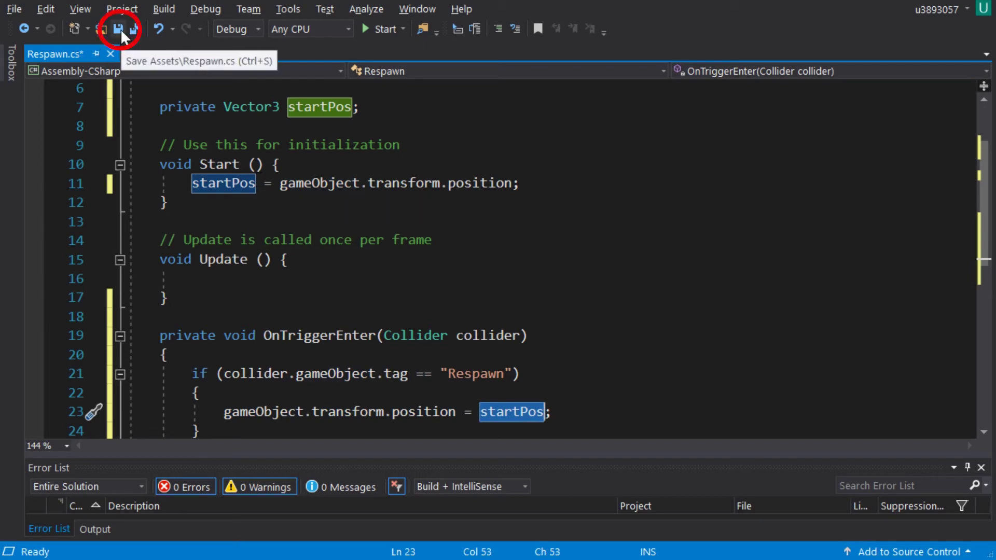
Step: Save Respawn.cs from the File menu and minimize Visual Studio to show Unity
left_click(6, 10)
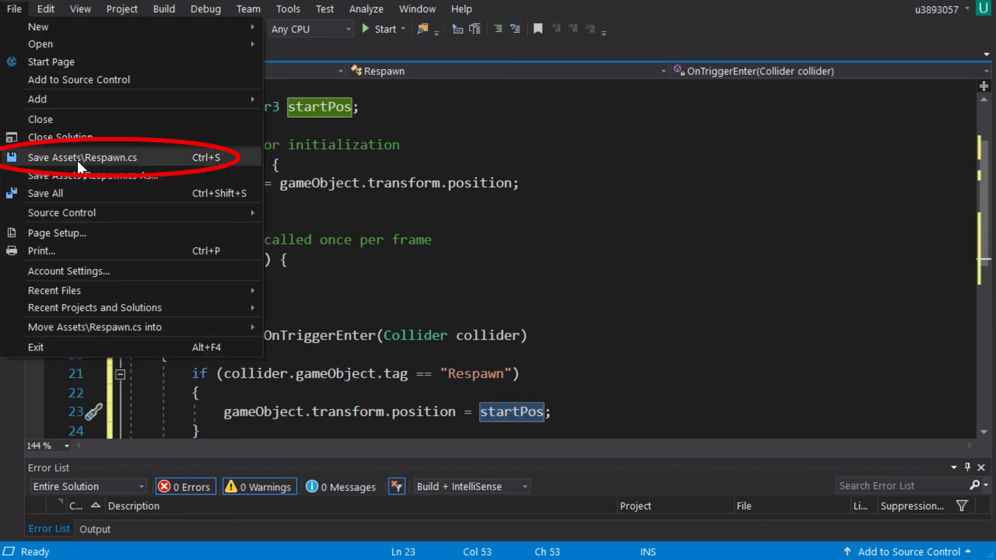
left_click(128, 158)
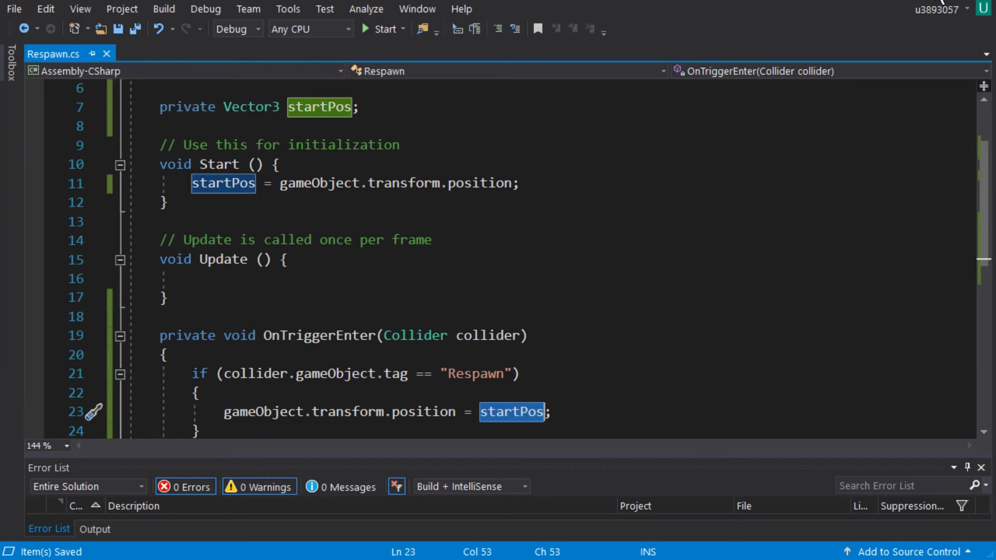
left_click(941, 2)
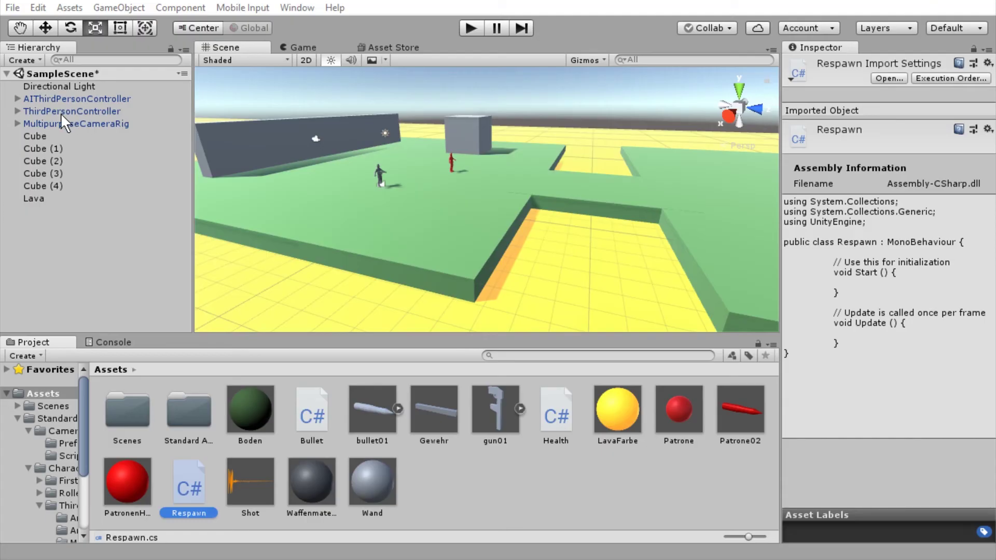
Step: Select ThirdPersonController and add the Respawn script from the Project panel as a component
double_click(59, 112)
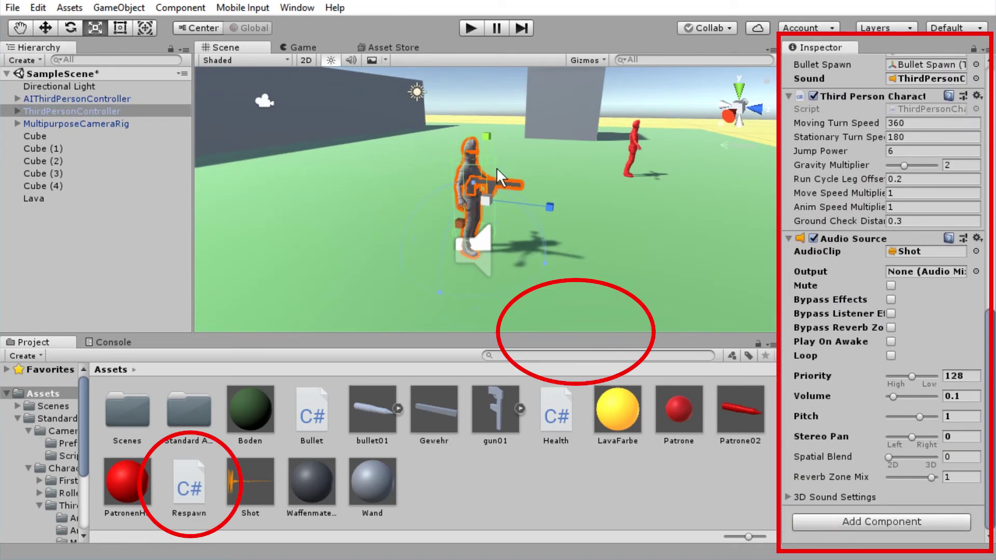
left_click(69, 113)
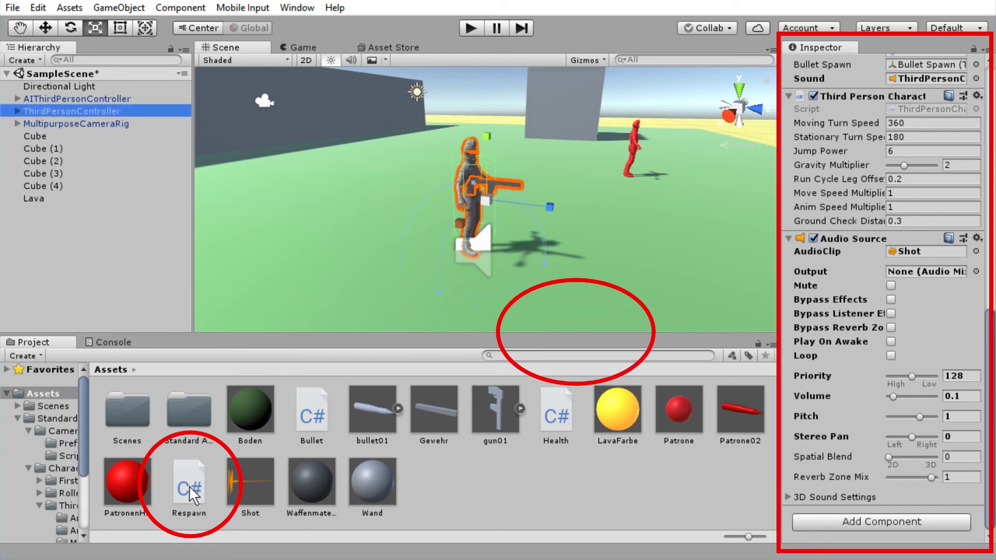
left_click_drag(188, 489, 833, 516)
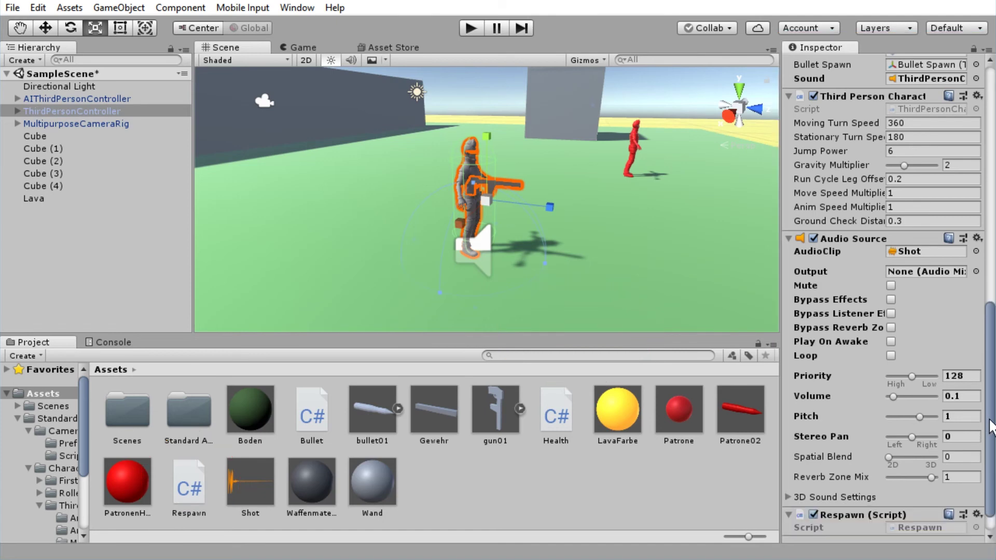
scroll(873, 498, "down", 2)
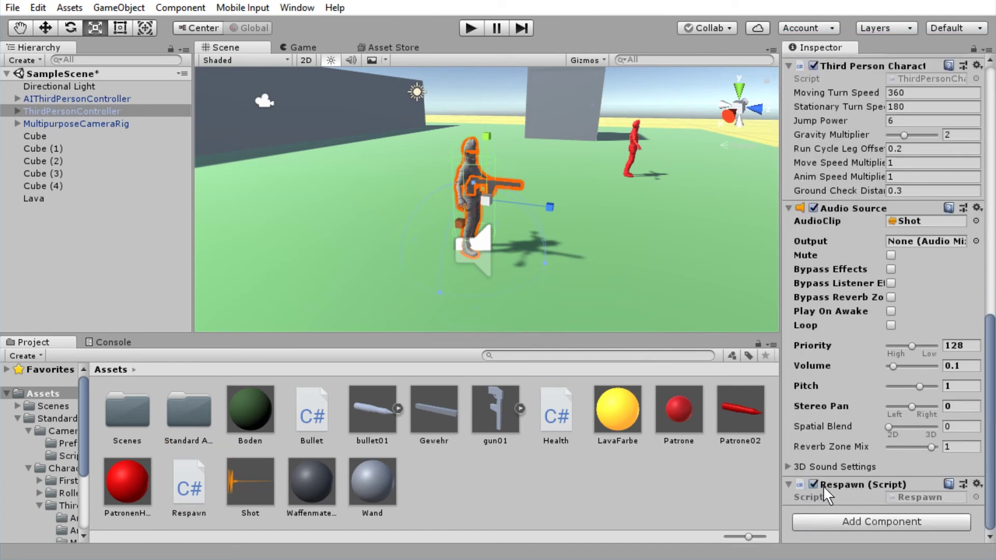
Step: Briefly run the game, then refresh the Respawn script asset to import the updated code
left_click(467, 32)
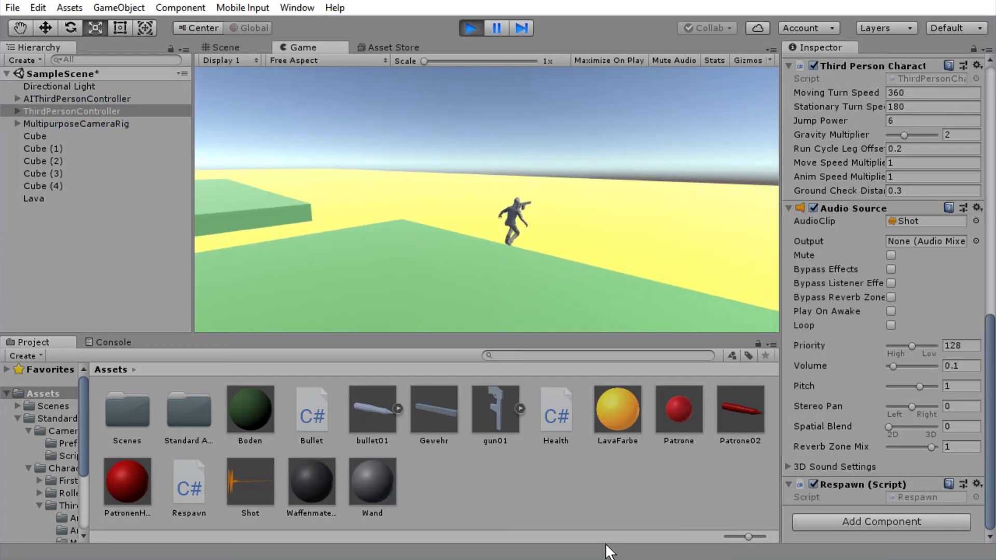
key("ctrl+p")
left_click(182, 482)
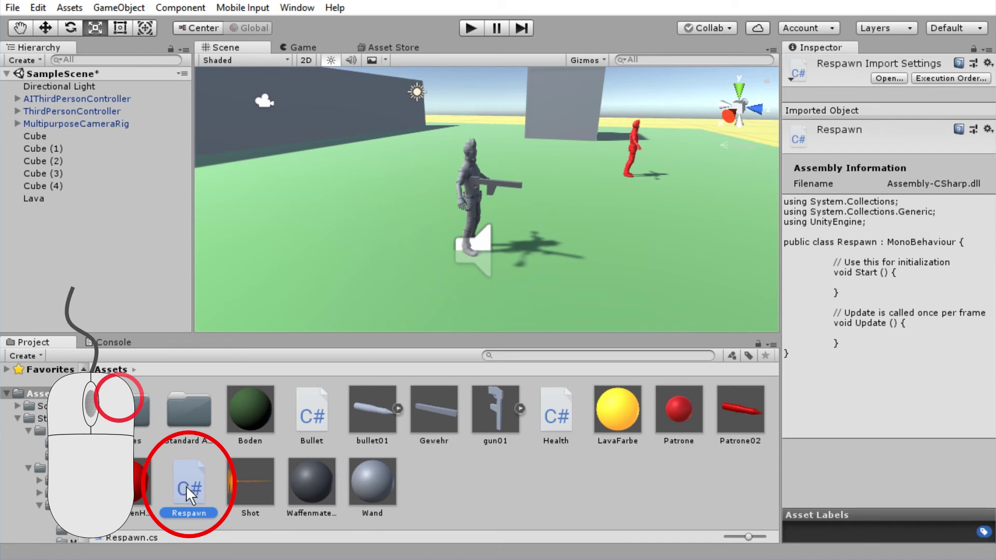
right_click(186, 485)
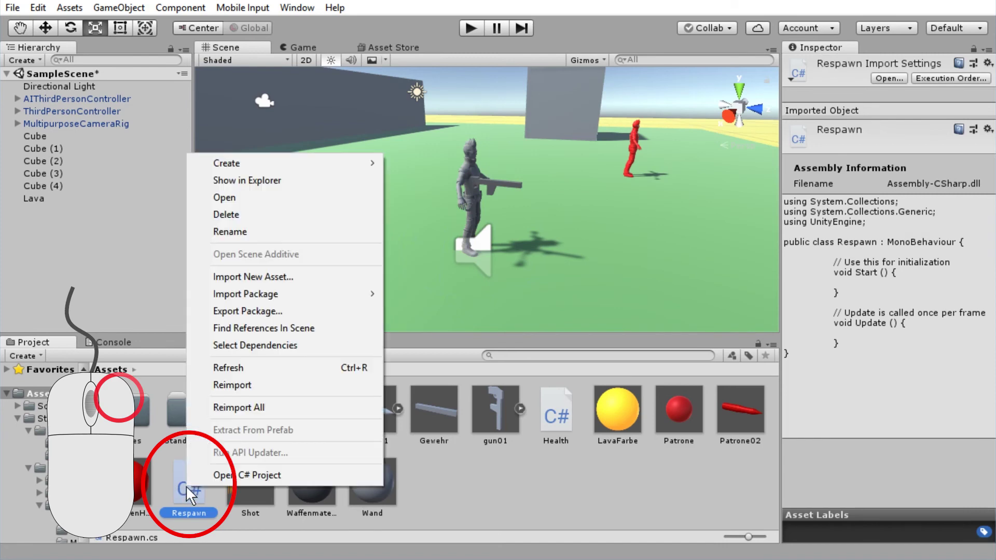
left_click(298, 372)
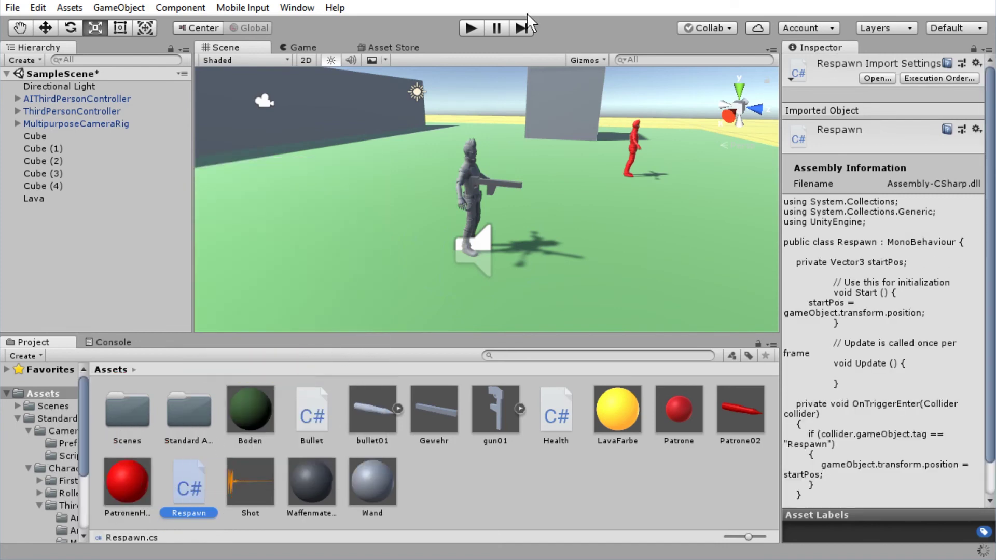
Step: Check the Console for compile errors, then test-run the game and stop it
left_click(475, 31)
left_click(255, 554)
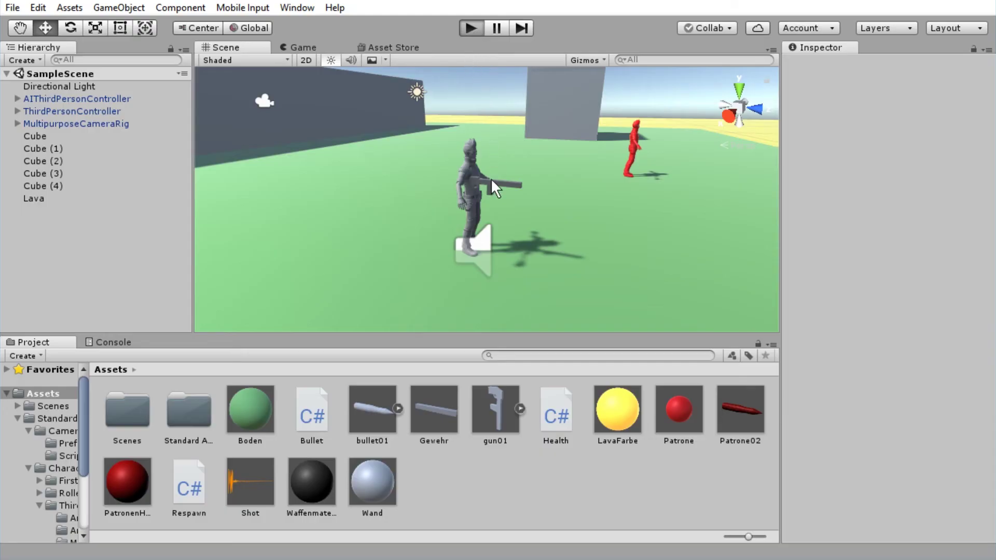
key("ctrl+p")
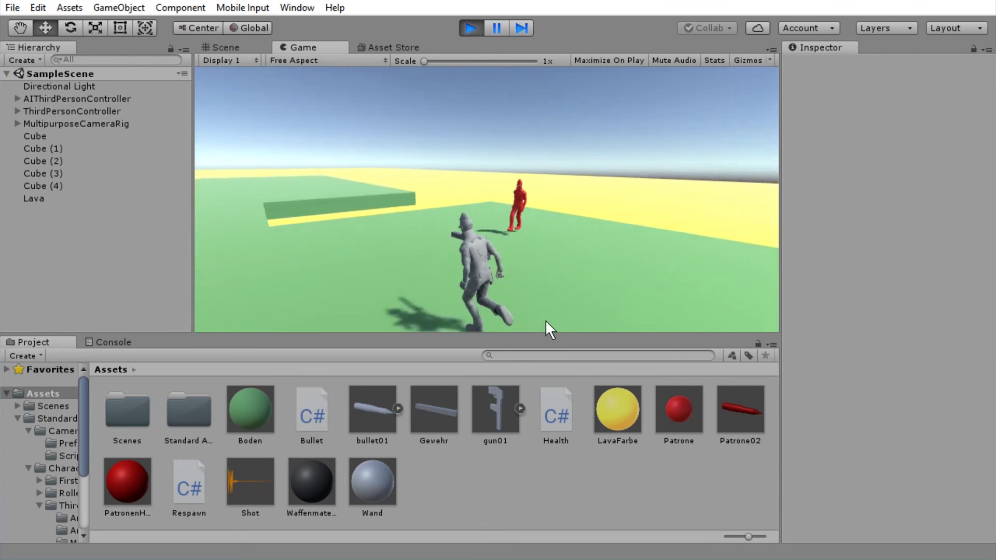
left_click(474, 23)
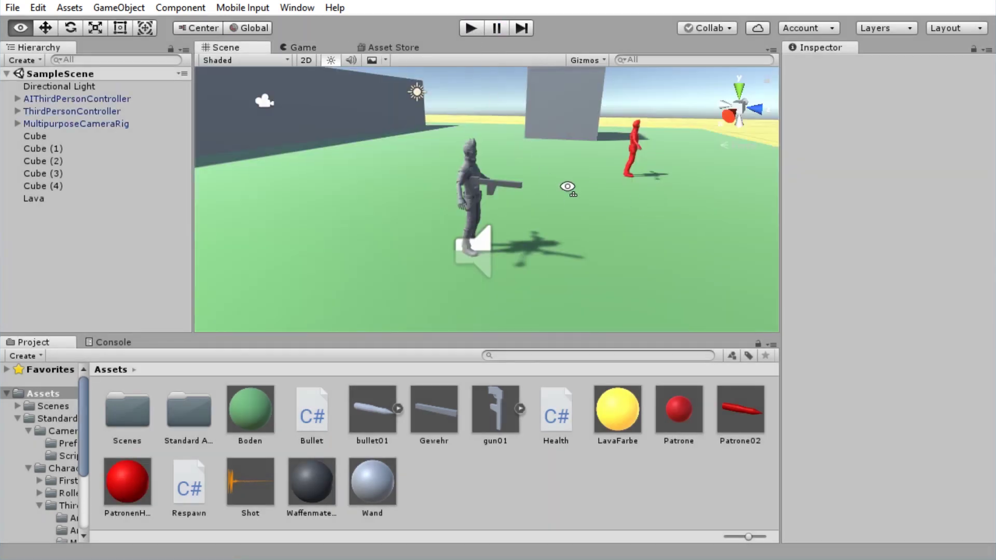
left_click_drag(568, 187, 460, 304, "alt")
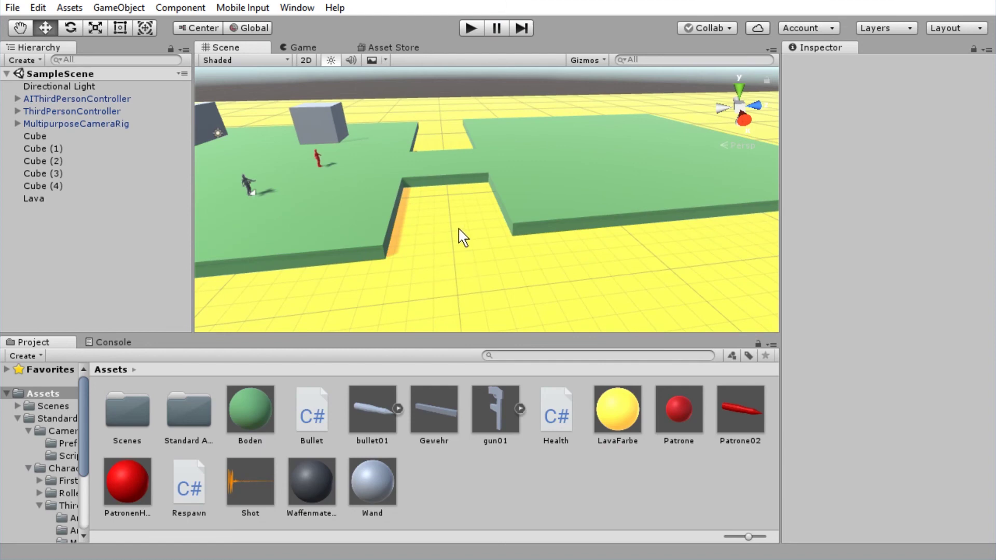
left_click(459, 230)
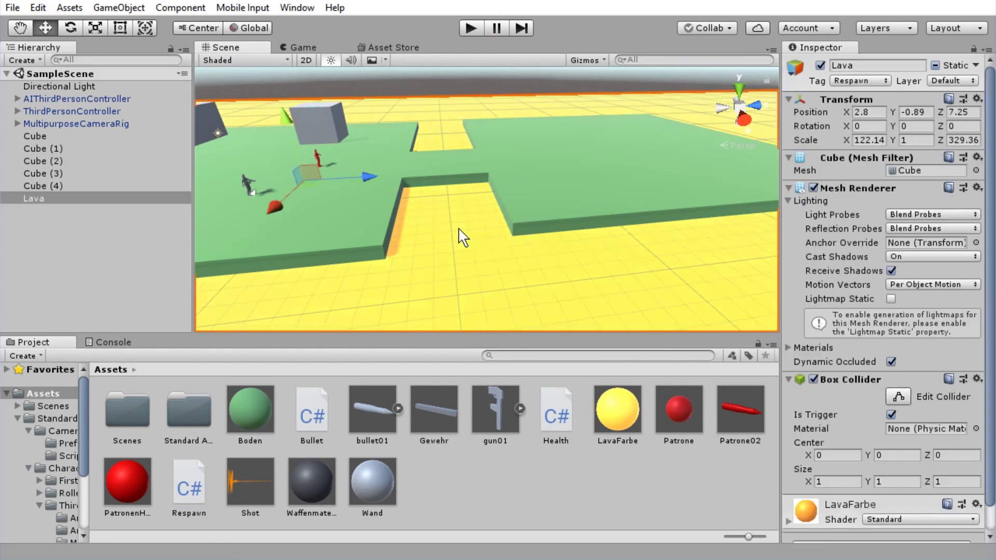
left_click(850, 81)
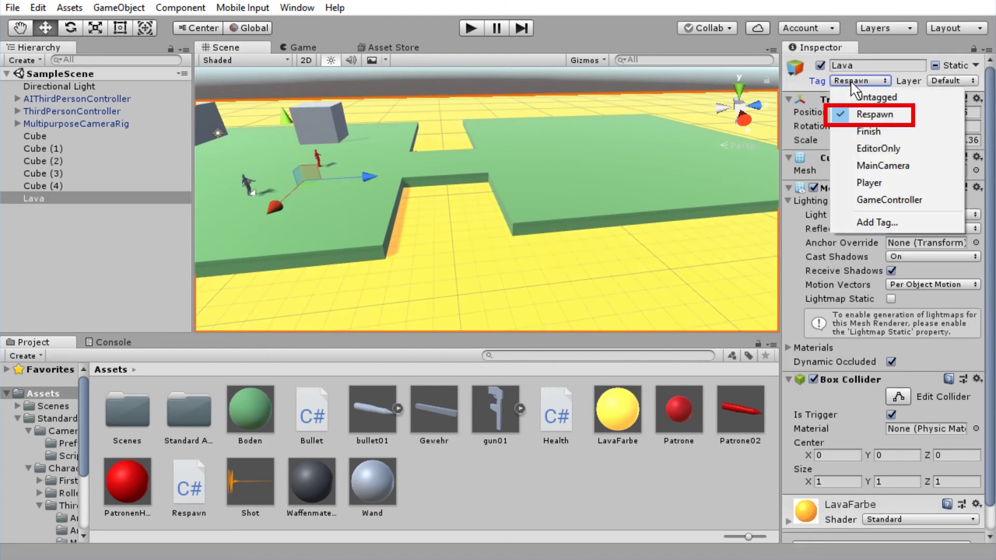
left_click(456, 253)
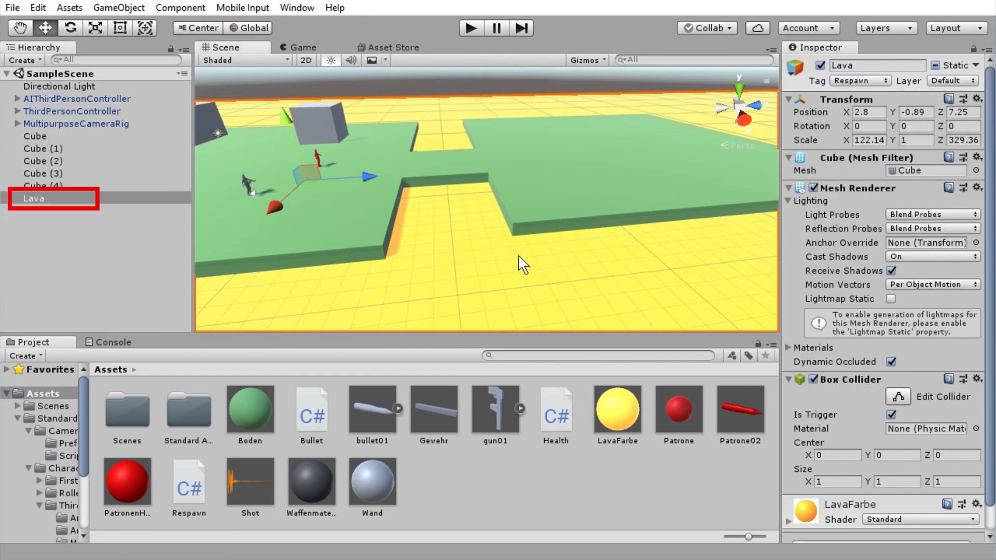
left_click(125, 111)
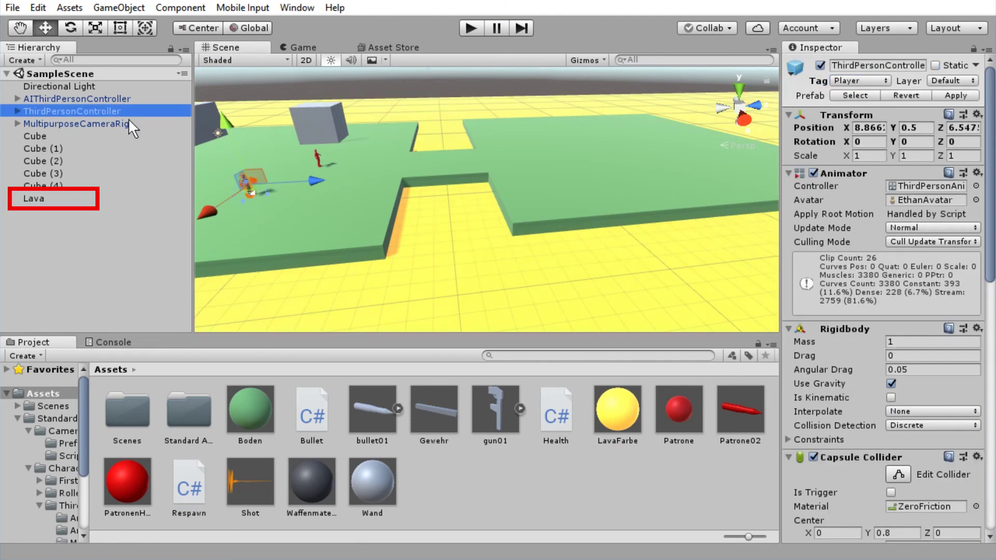
left_click(575, 109)
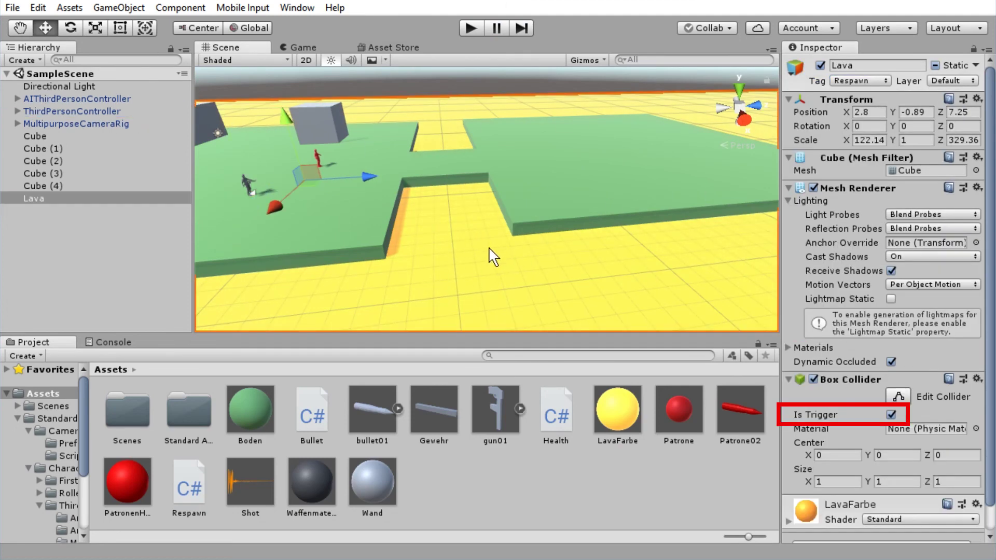
scroll(992, 207, "down", 2)
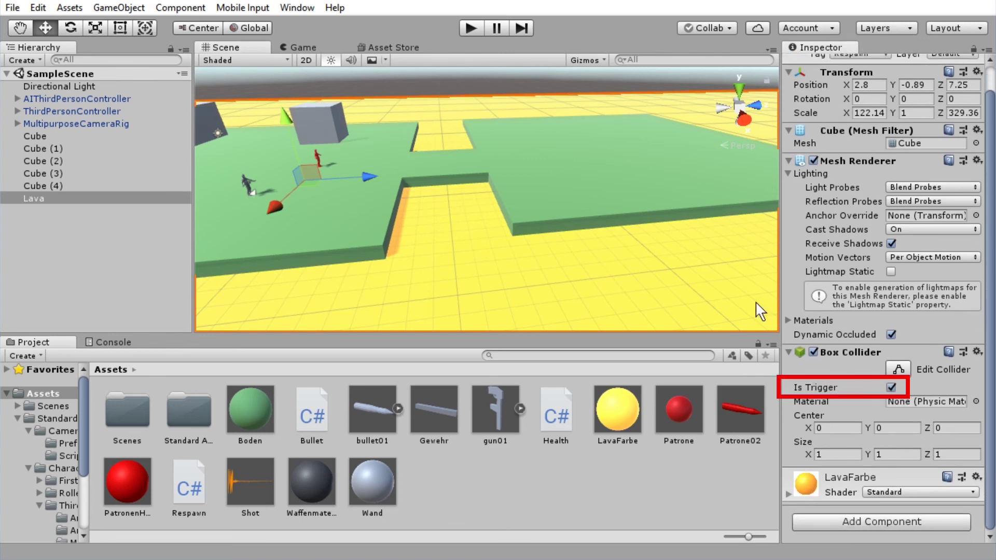
left_click_drag(607, 233, 440, 192, "alt")
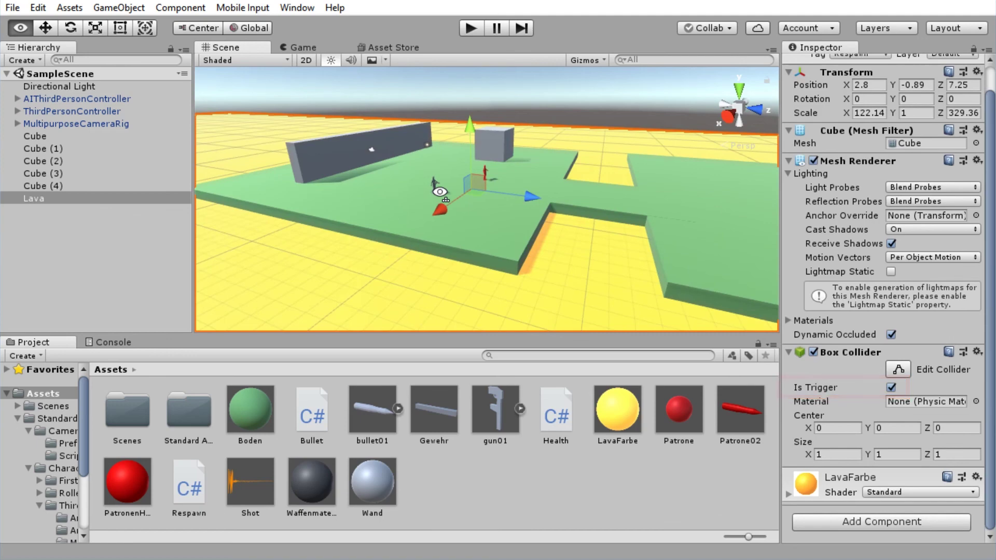